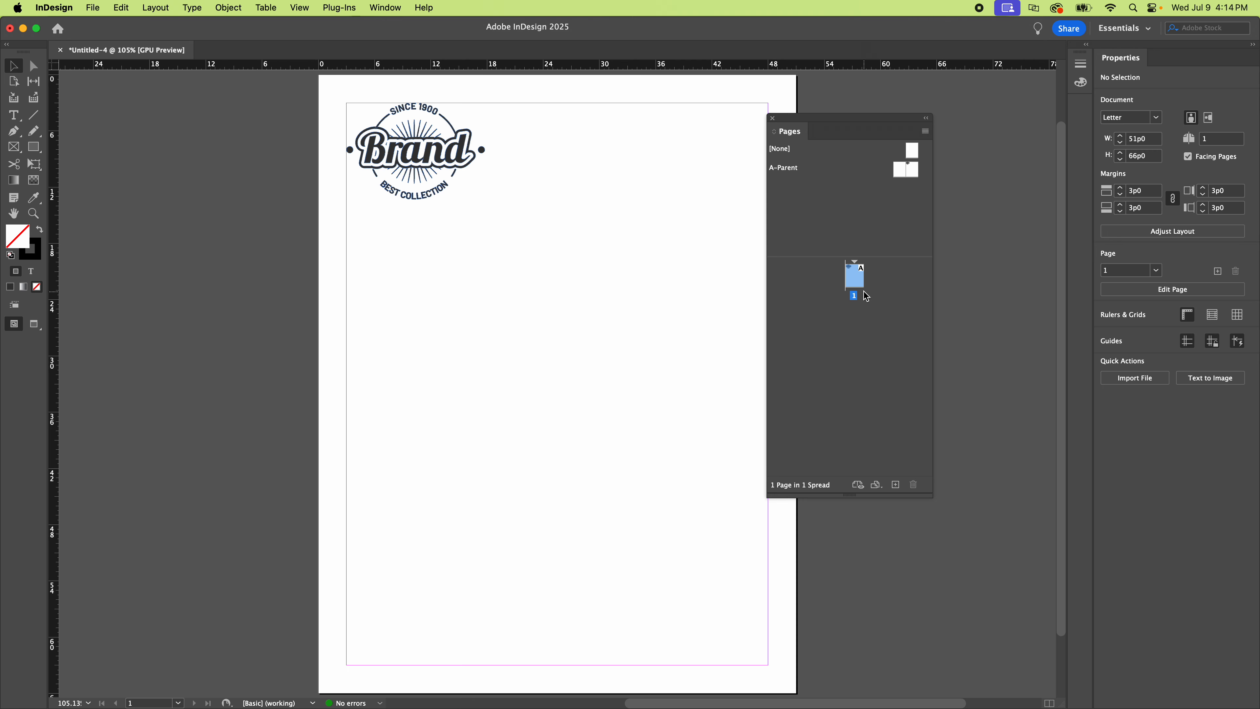
Step: Open the A-Parent spread and duplicate the Brand logo to the top-left margin corner of its left page
double_click(899, 174)
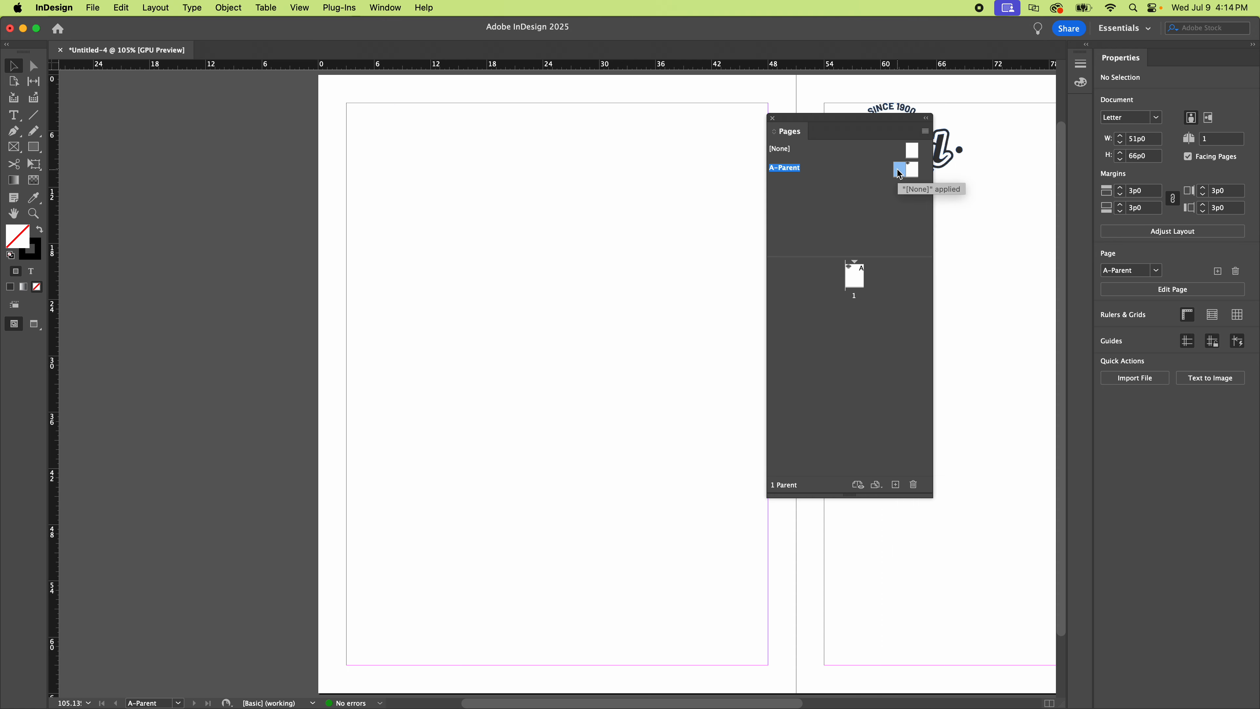
drag(520, 181, 310, 211)
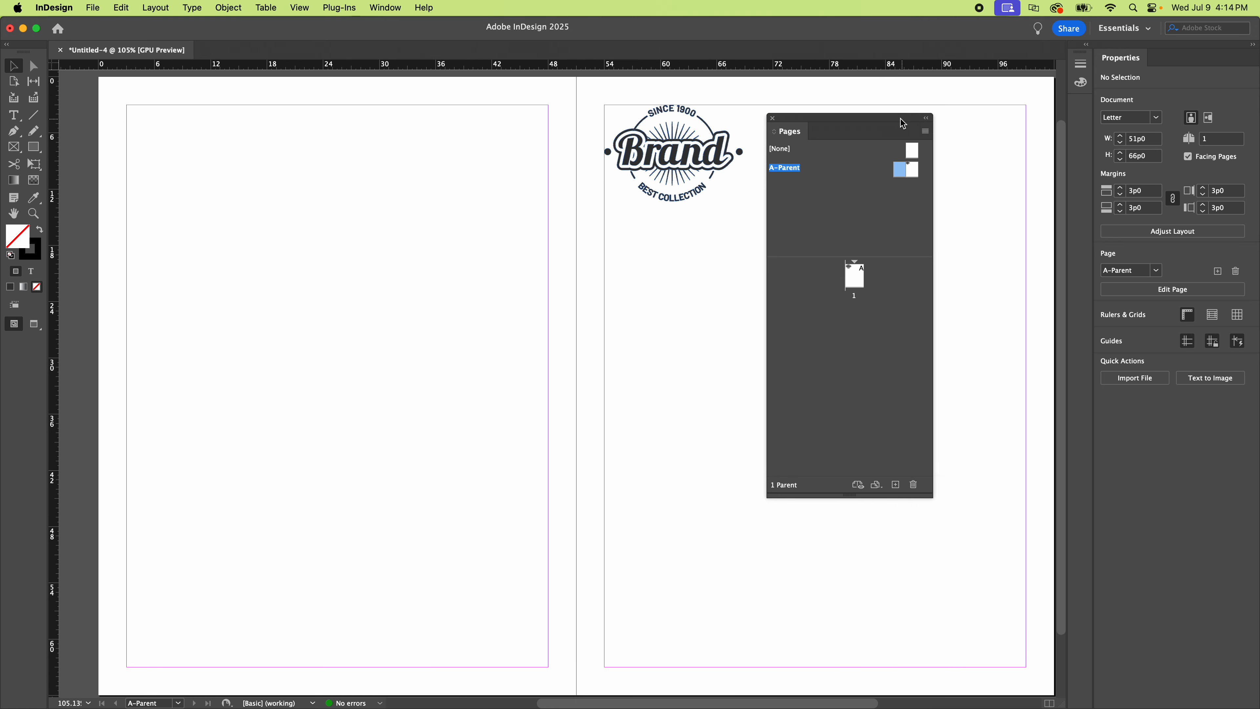
drag(901, 118, 1006, 142)
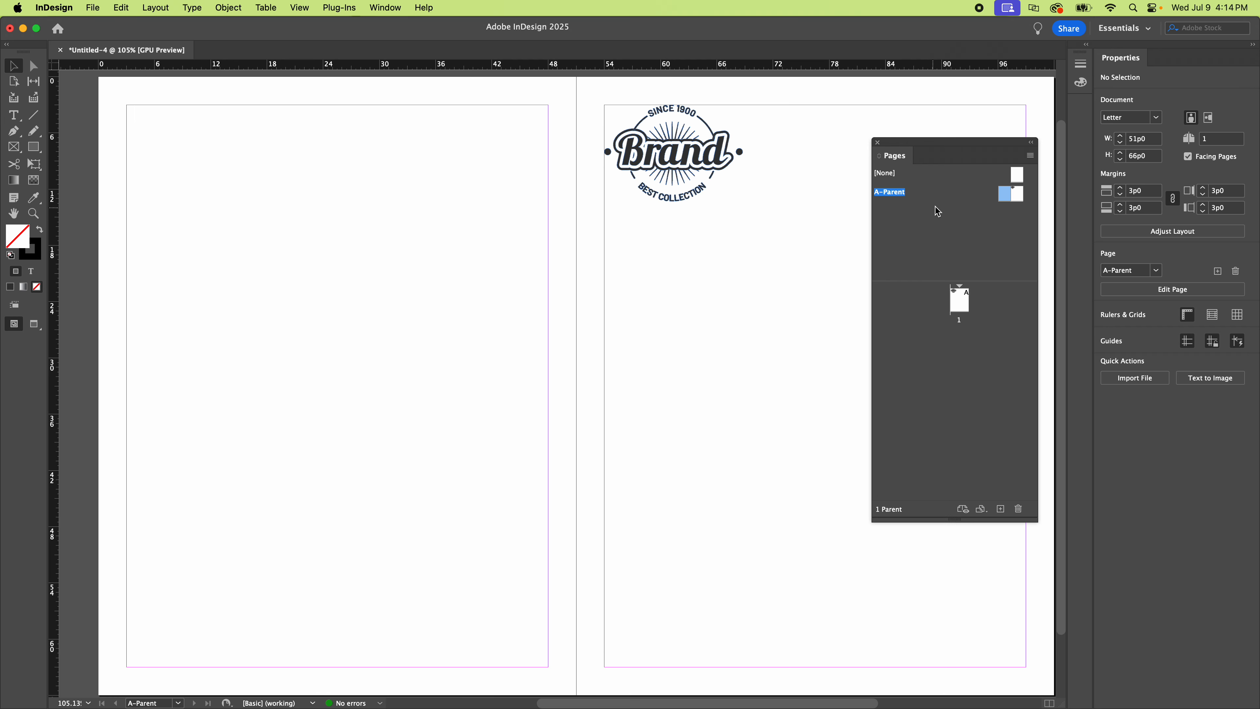
drag(685, 145, 213, 172)
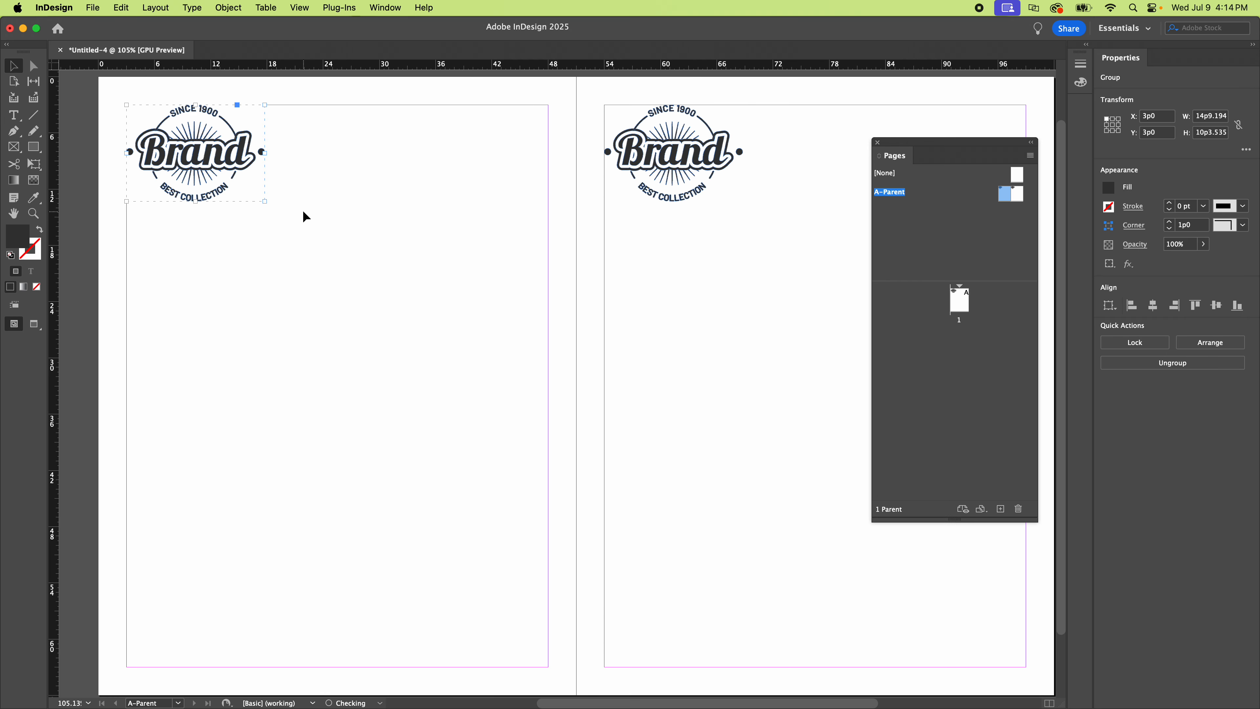
click(406, 249)
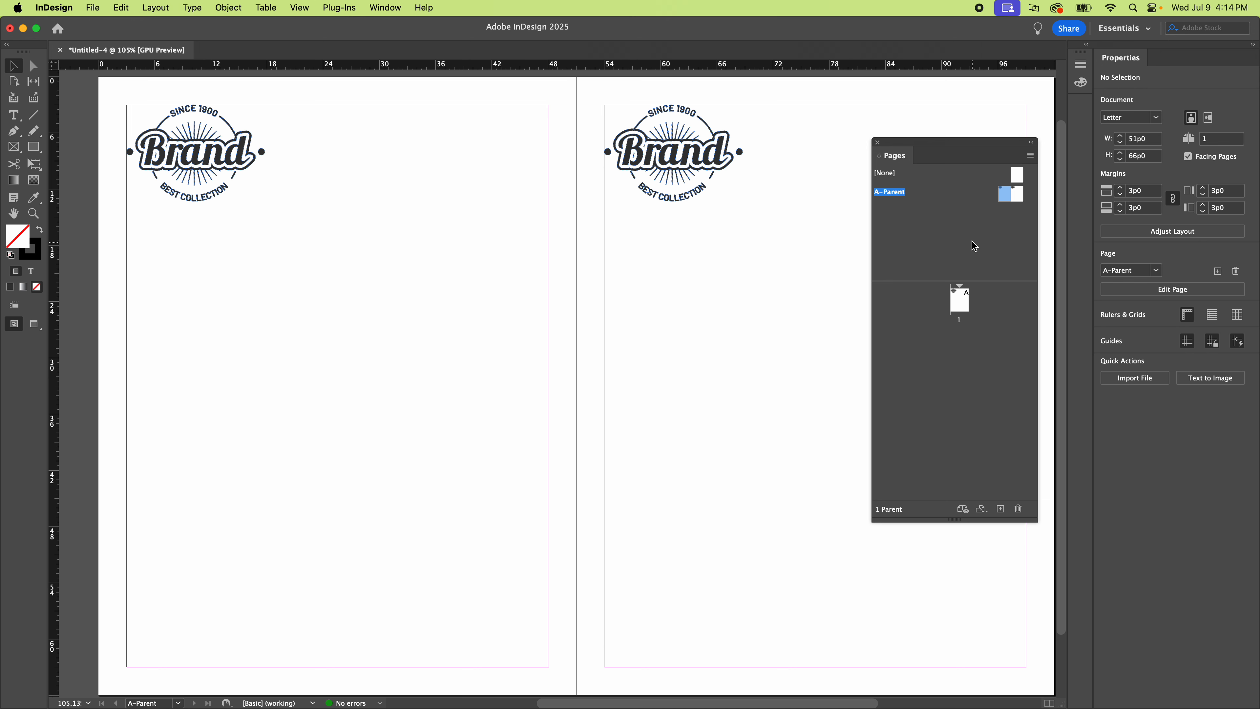
Step: Add five pages based on A-Parent after page 1 and look over the new pages
click(986, 307)
click(961, 304)
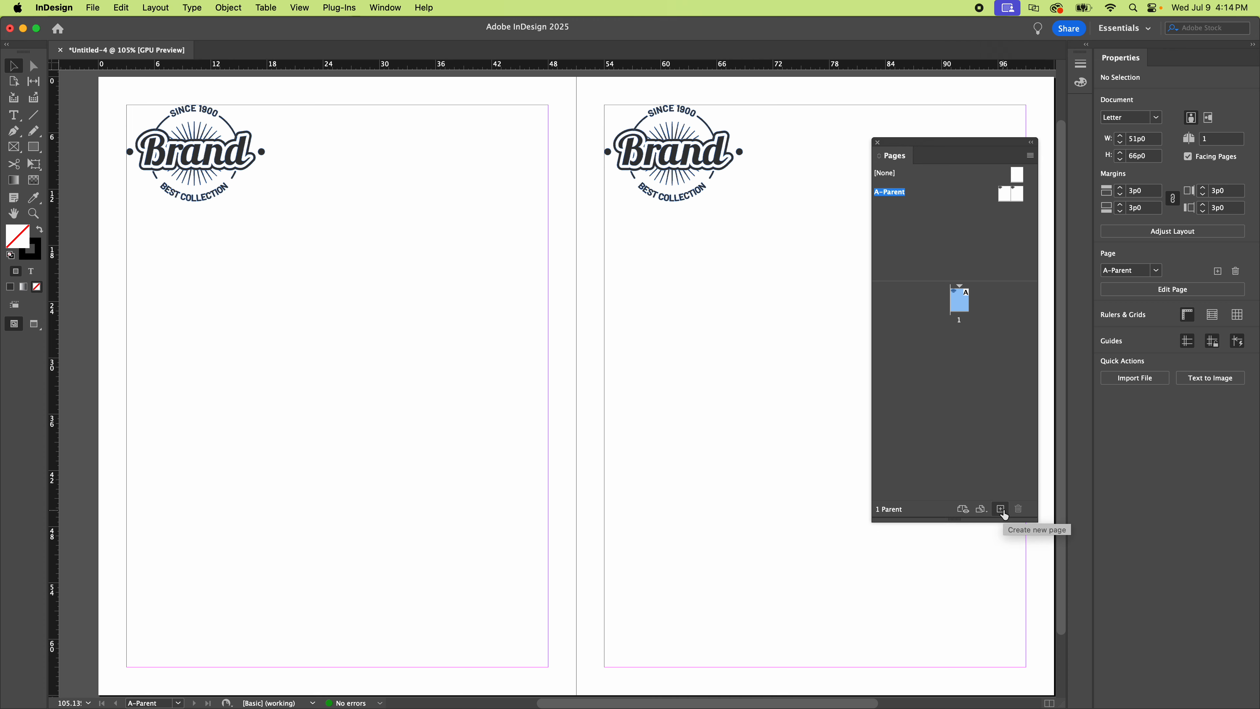
click(1001, 509)
click(1001, 509)
click(1002, 509)
click(1001, 510)
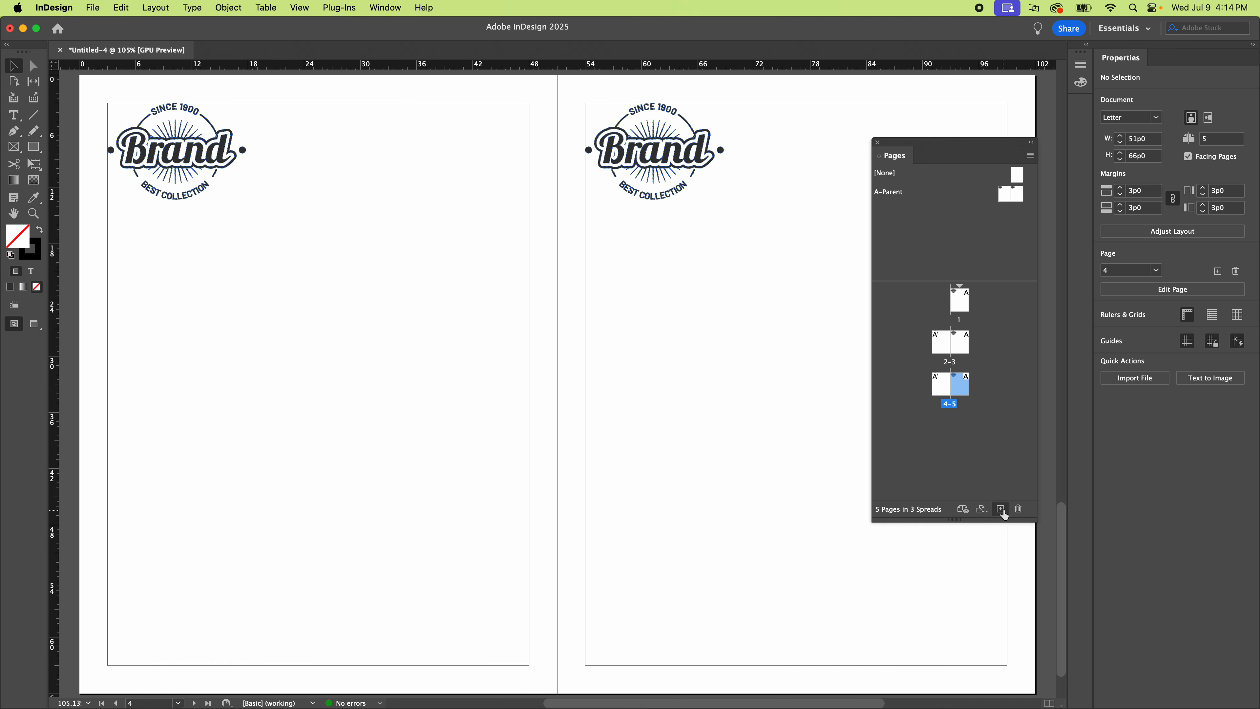
click(1001, 510)
scroll(644, 320, up, 10)
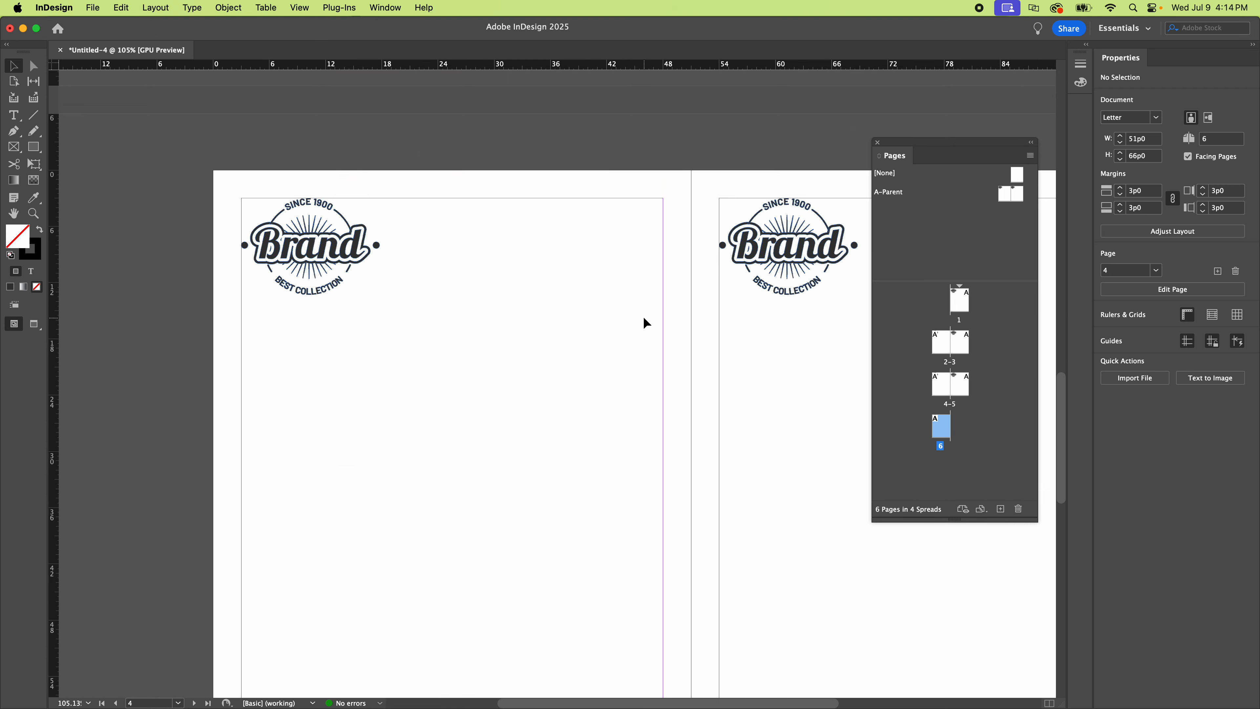
scroll(644, 323, up, 10)
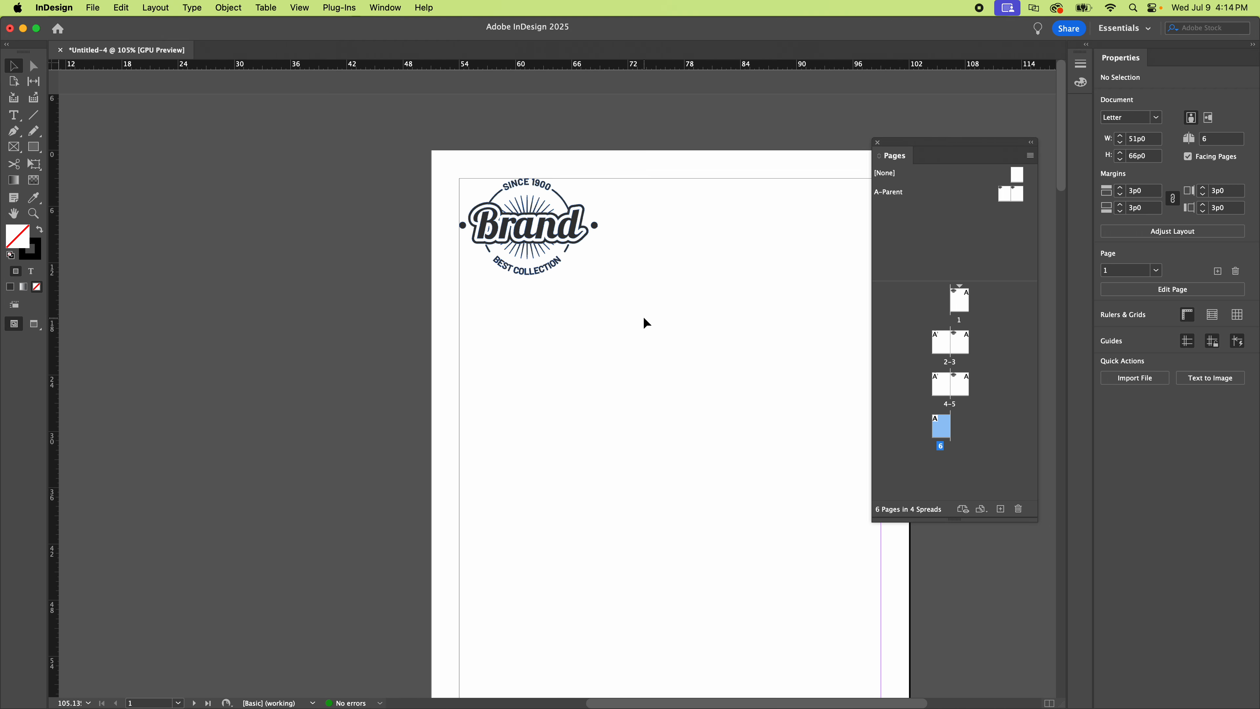
scroll(644, 323, up, 2)
scroll(644, 323, right, 5)
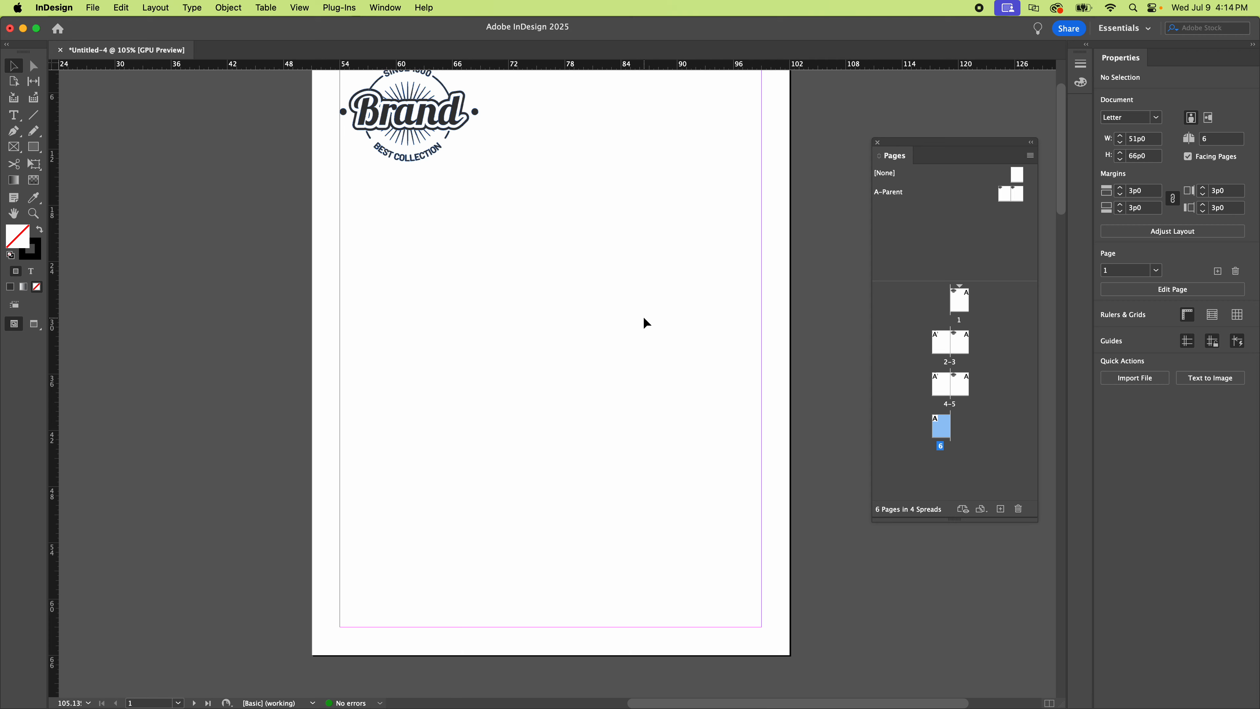
Step: On A-Parent's left page, draw a black-filled rectangle across the full width of the bottom, about 51p0 by 13p8
double_click(1008, 196)
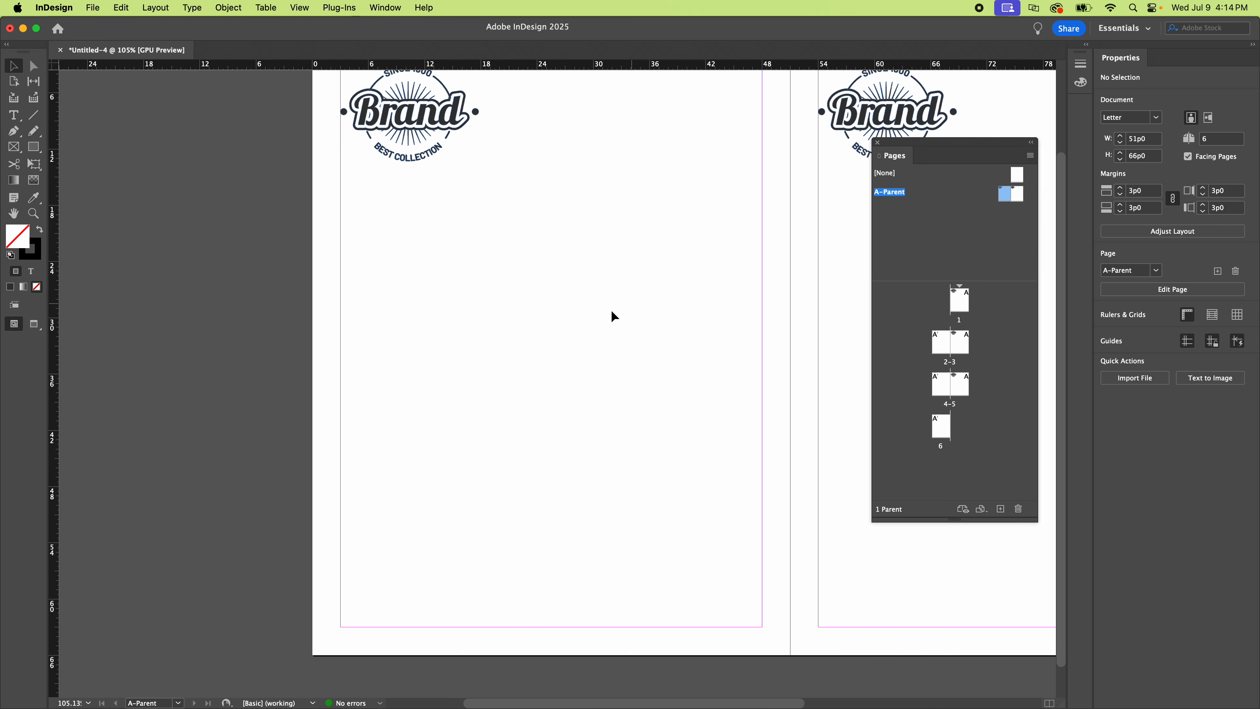
scroll(425, 329, down, 2)
scroll(425, 329, right, 5)
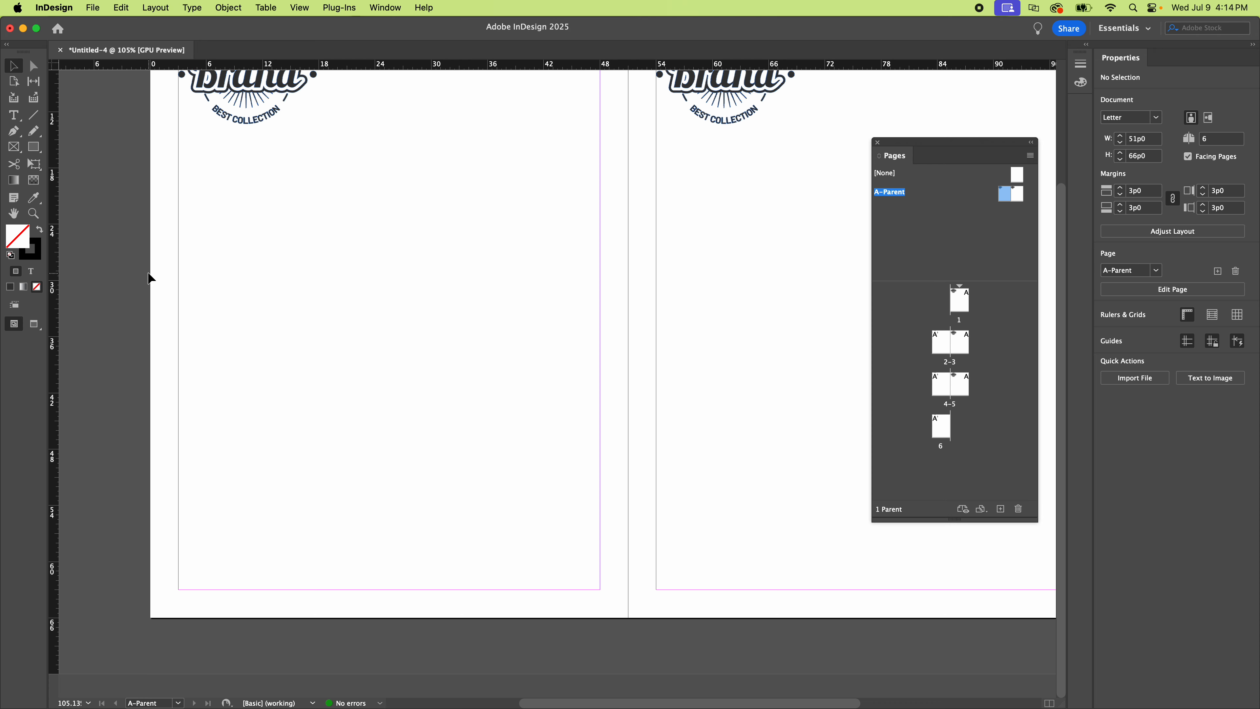
key(m)
key(shift+x)
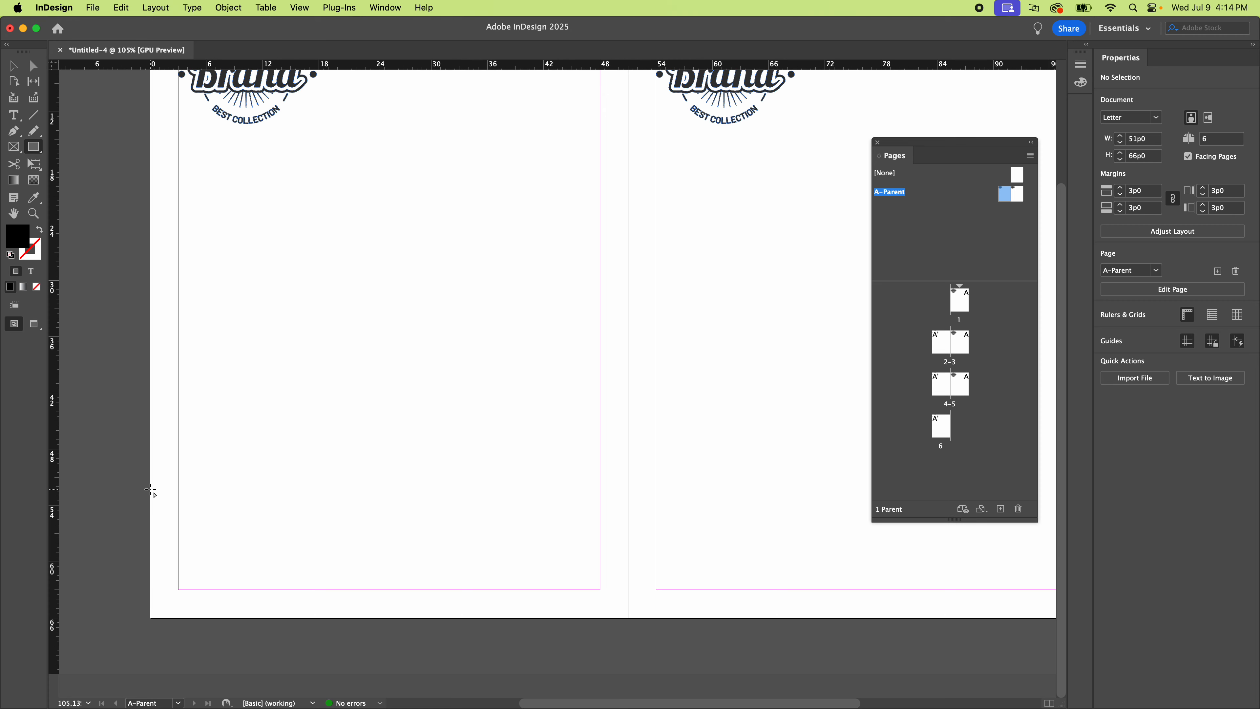
drag(151, 489, 628, 618)
key(v)
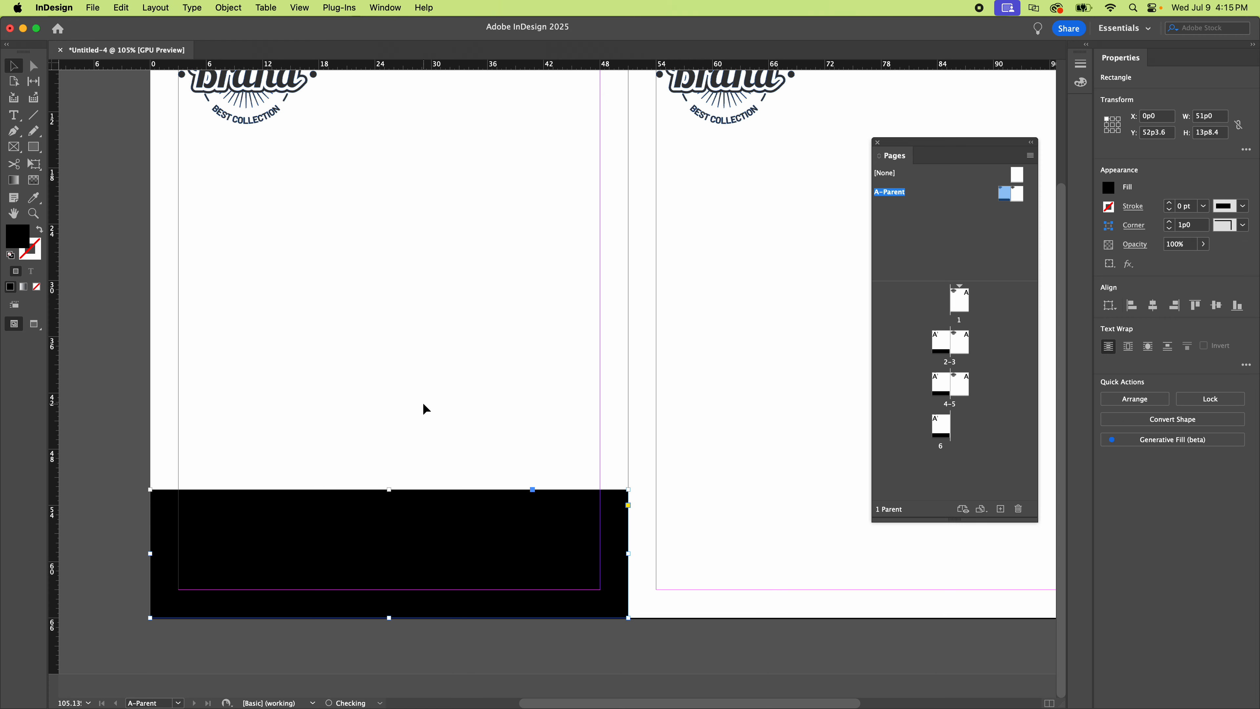
click(717, 587)
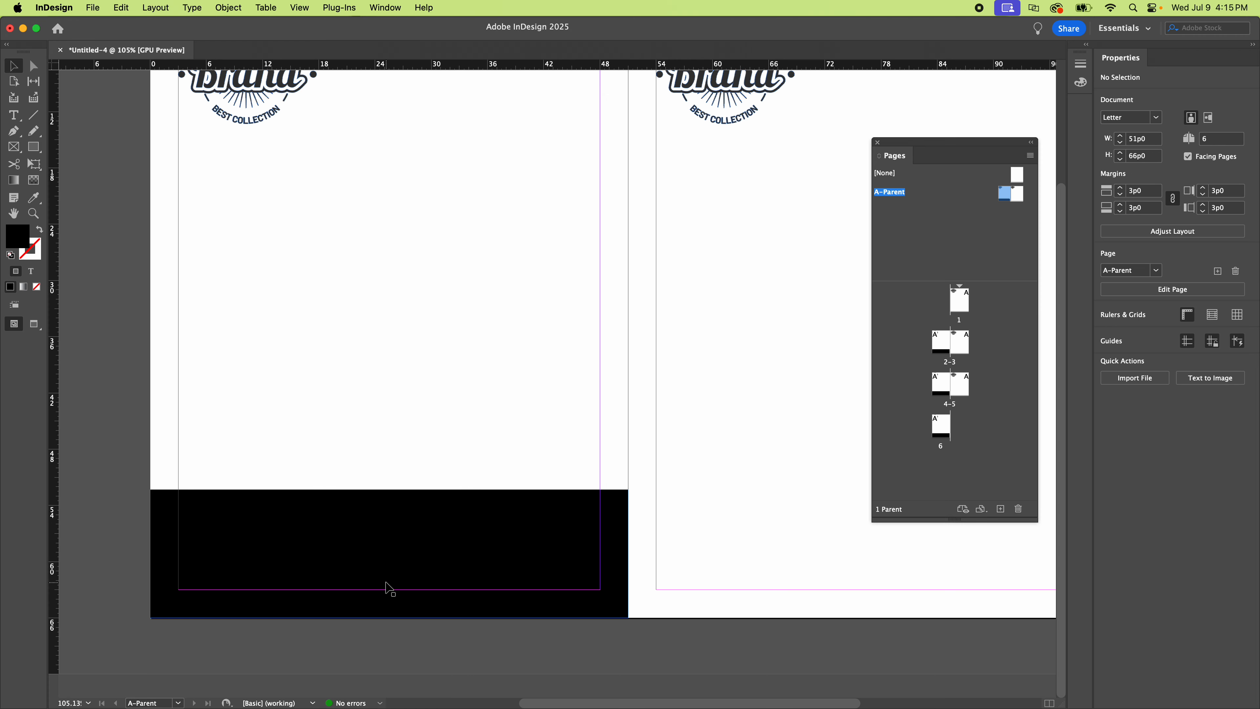
Step: Duplicate the black footer rectangle to the bottom of A-Parent's right page, flush with the page edges
drag(234, 554, 731, 574)
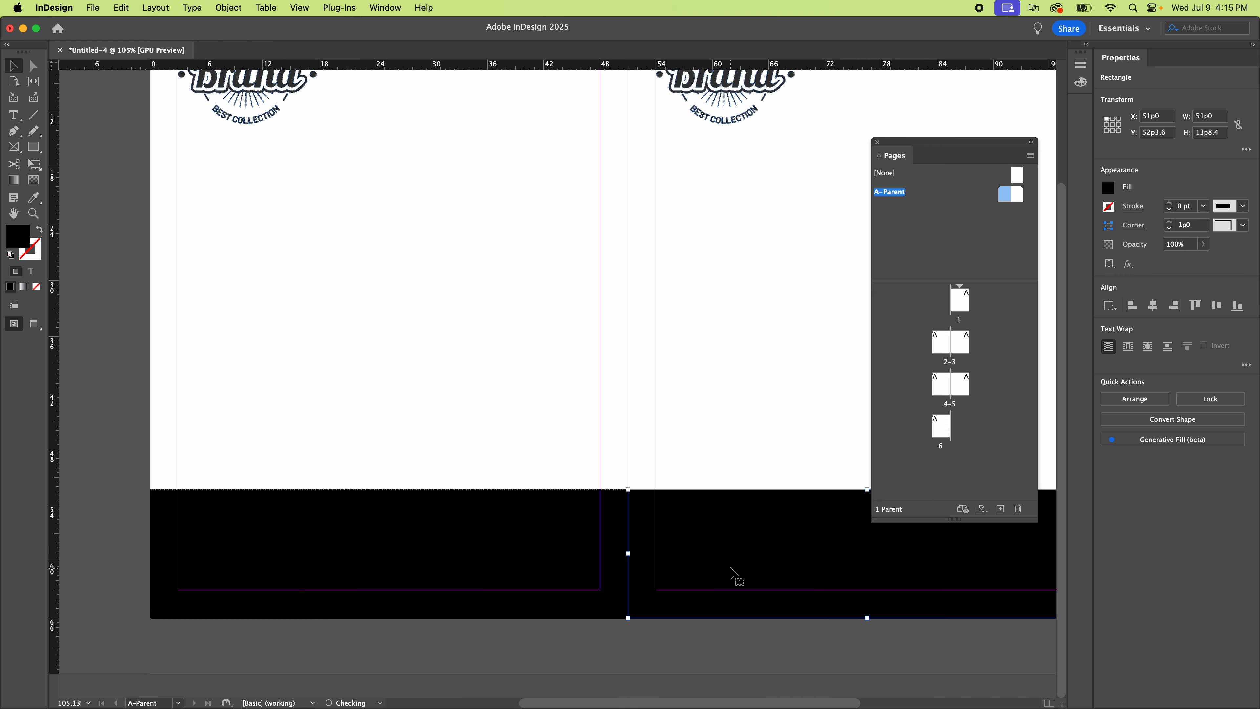
click(653, 419)
key(space)
drag(675, 482, 503, 385)
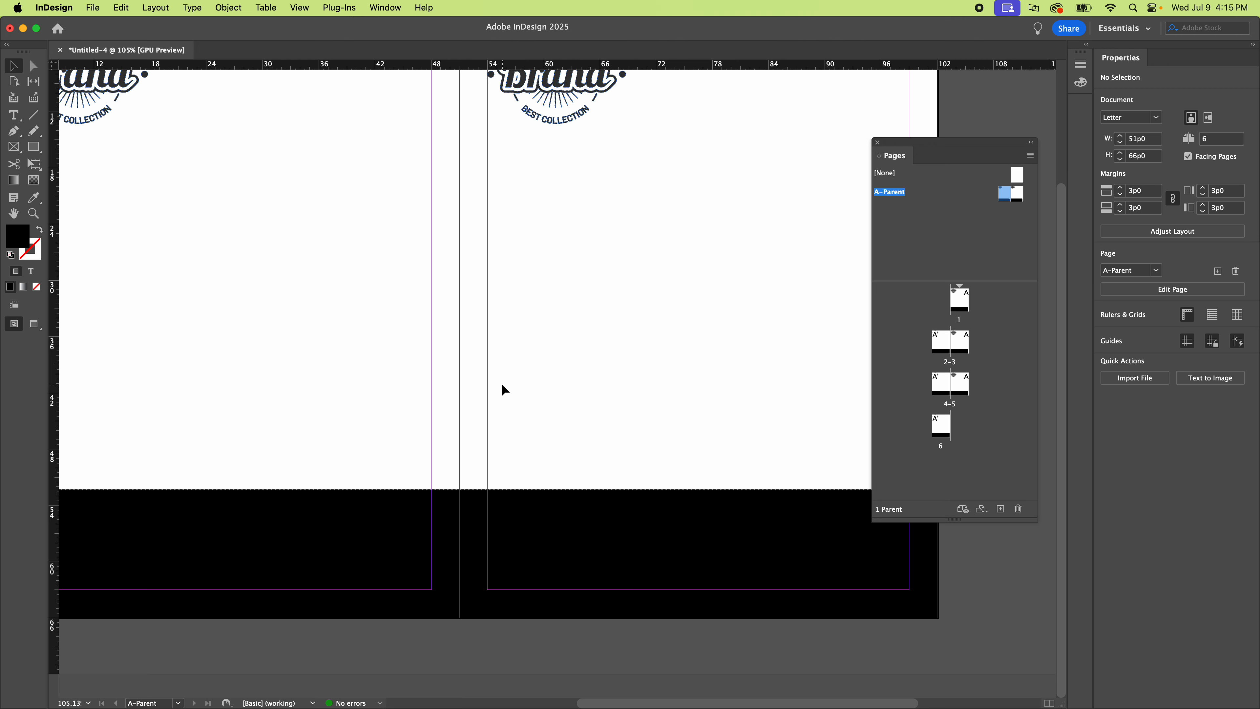
key(space)
drag(554, 506, 715, 412)
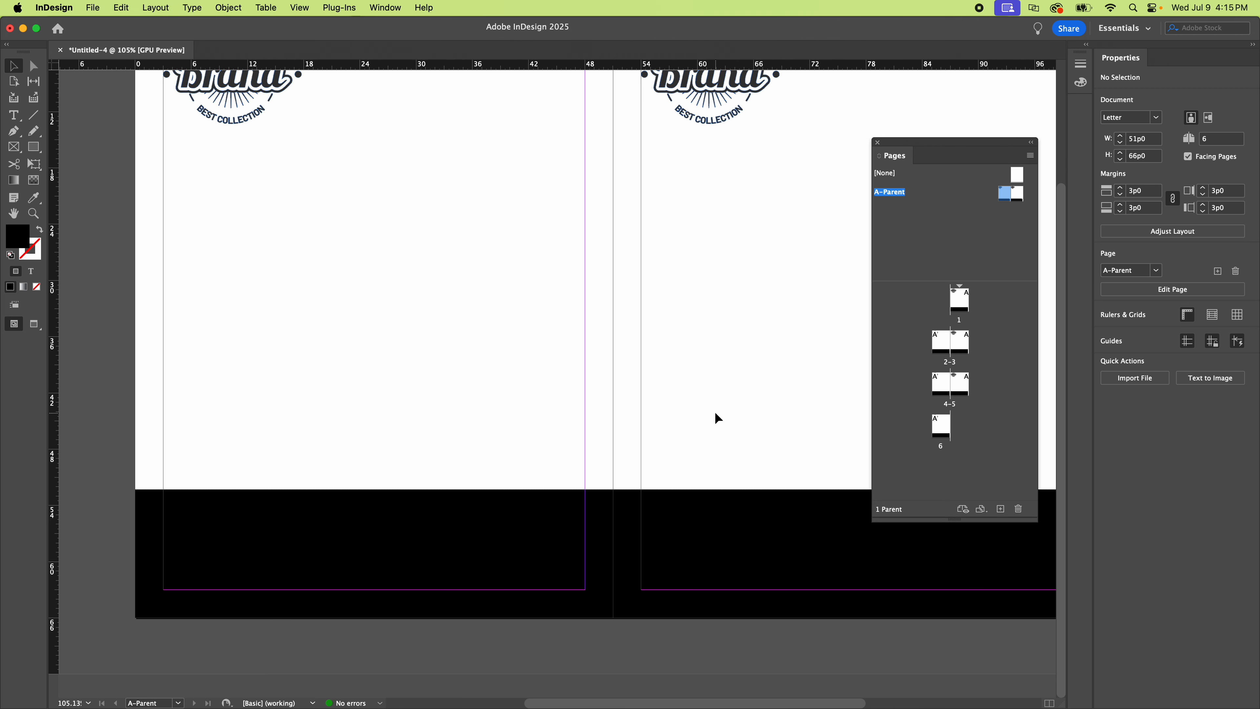
Step: Check the footer band on page 1 and return to the A-Parent spread
click(949, 343)
double_click(957, 301)
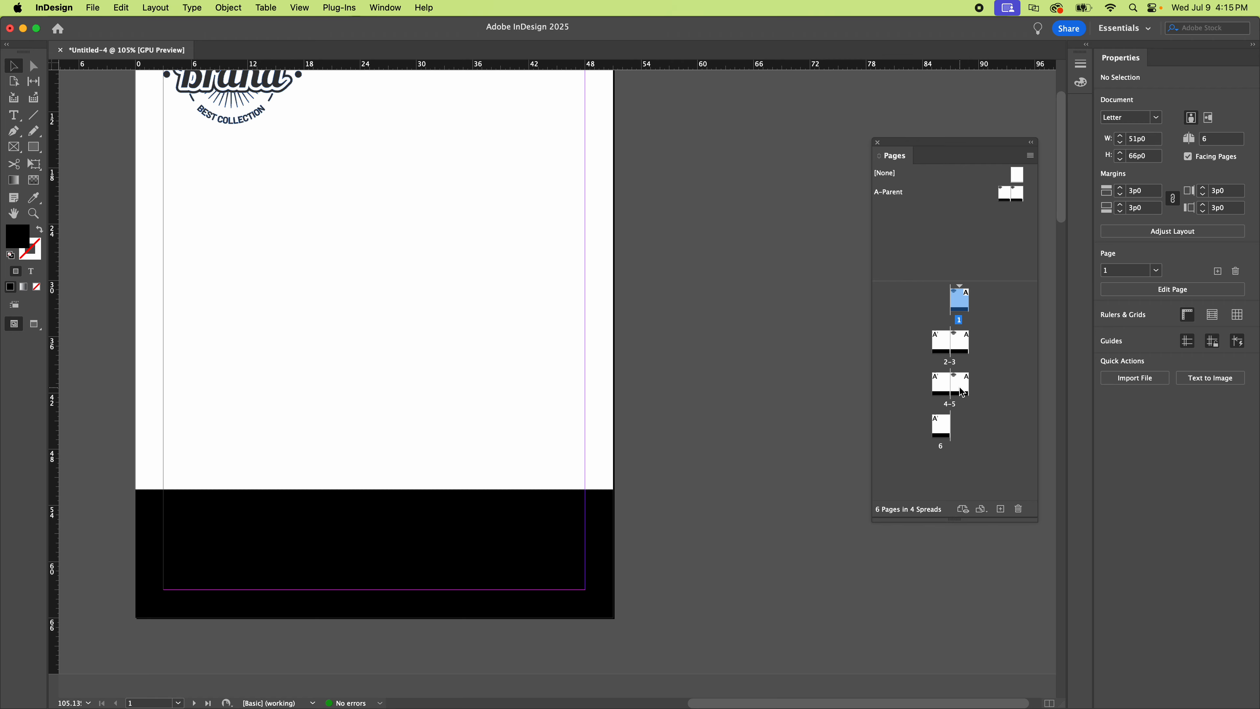
double_click(1010, 194)
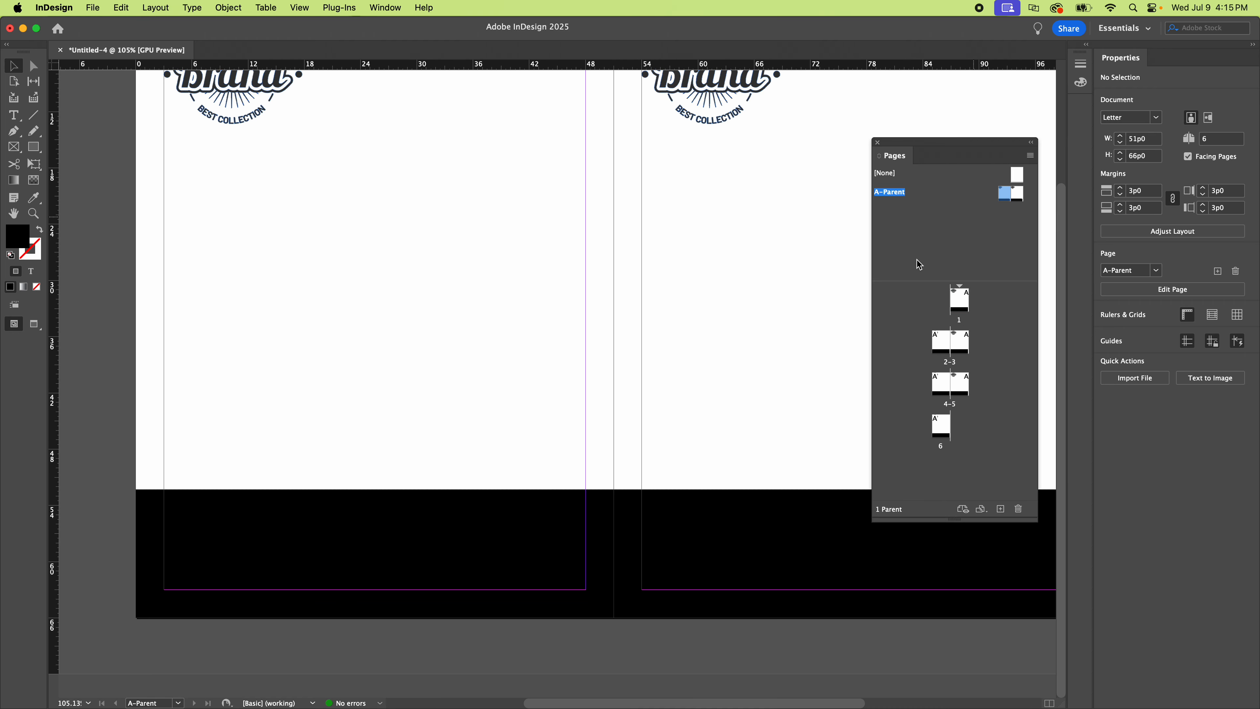
scroll(660, 389, up, 4)
scroll(660, 388, right, 5)
scroll(660, 389, down, 3)
scroll(660, 389, left, 4)
scroll(660, 389, up, 2)
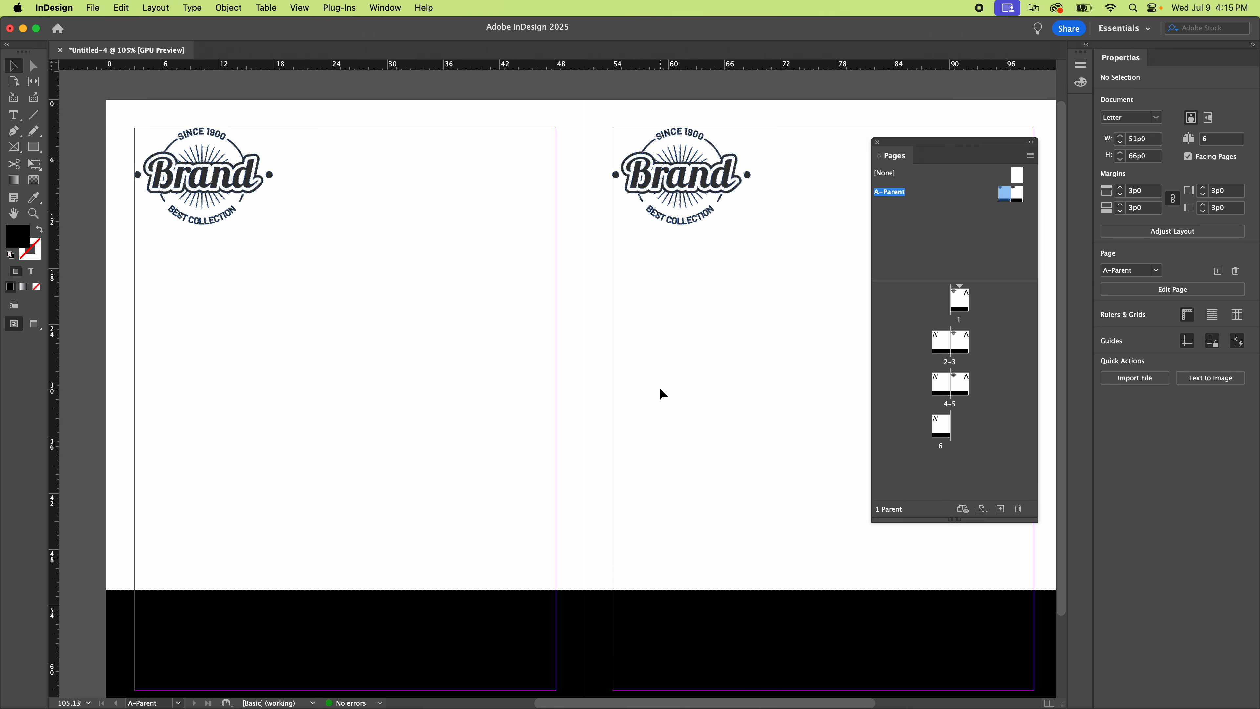
scroll(661, 392, down, 1)
Step: Create a text frame about 2p1 square on A-Parent's left page and insert a Current Page Number marker in it
key(t)
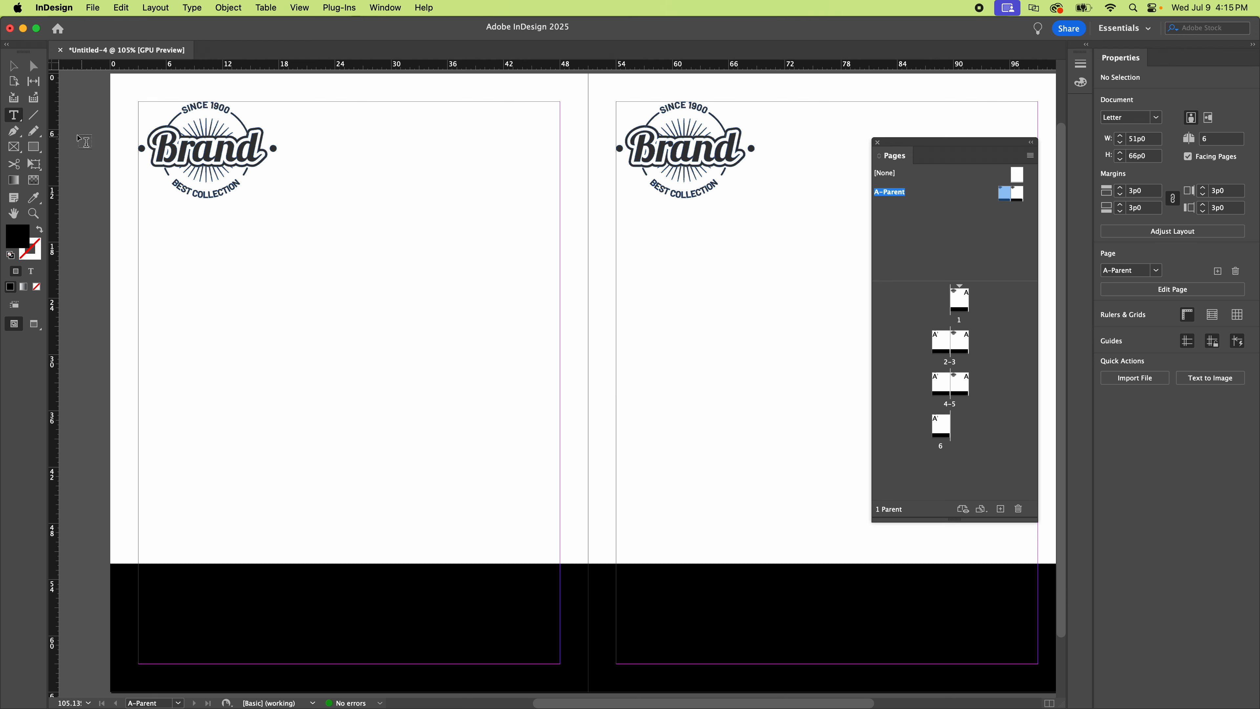
drag(374, 396, 392, 413)
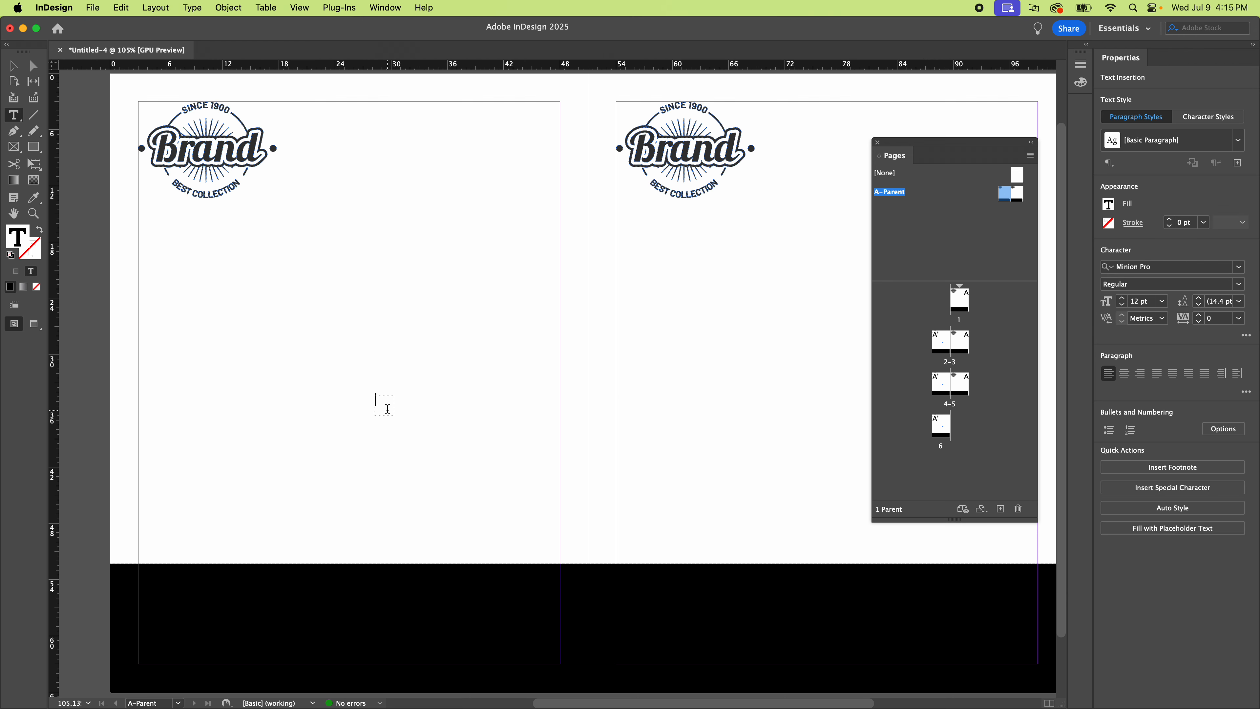
click(192, 7)
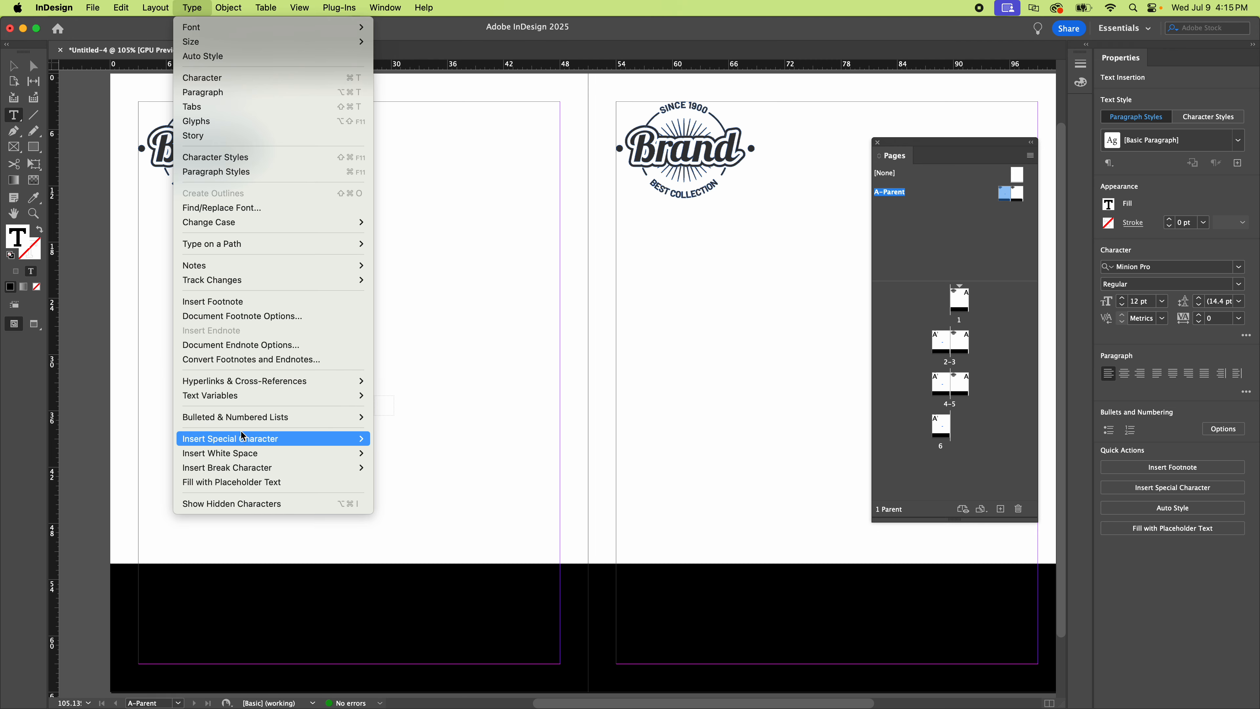
mouse_move(252, 442)
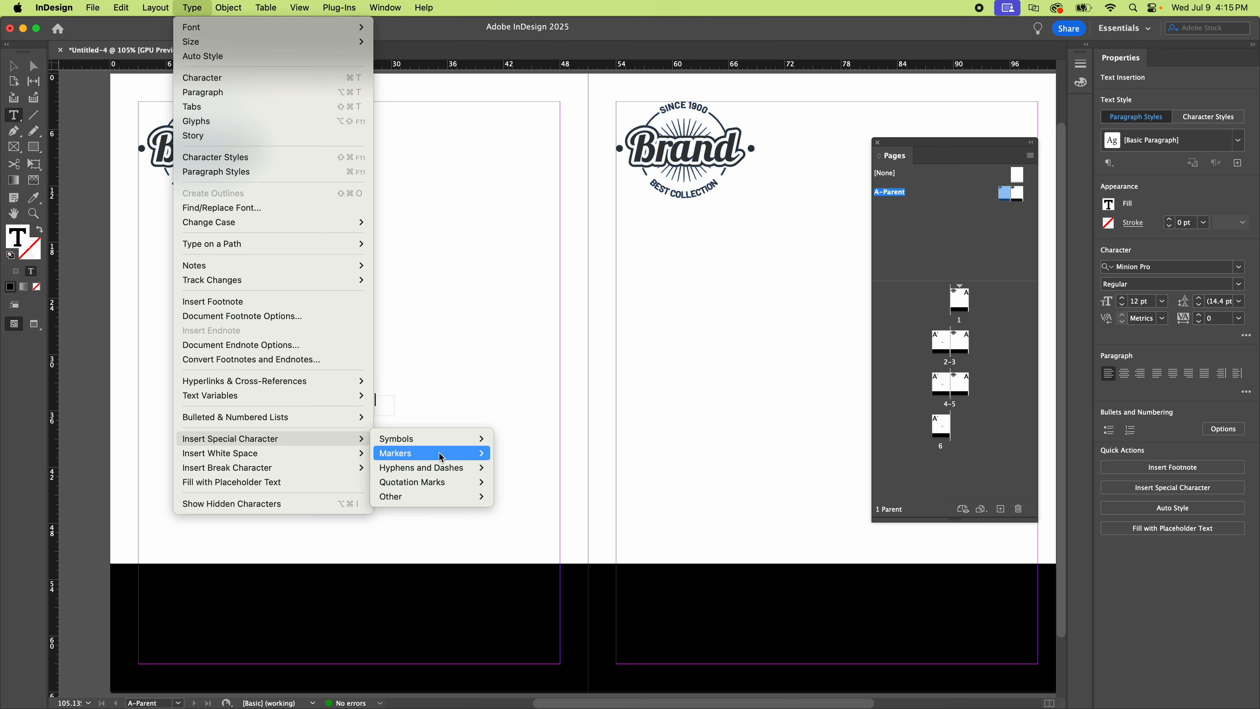
mouse_move(442, 455)
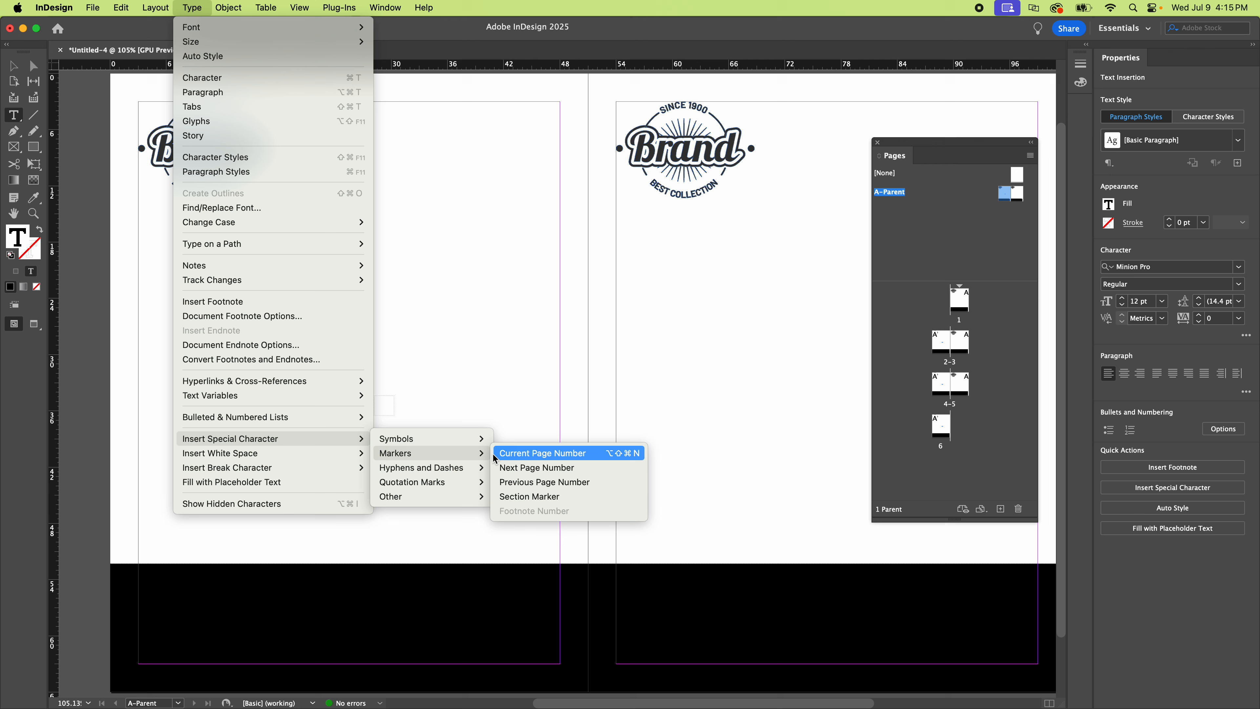
click(574, 454)
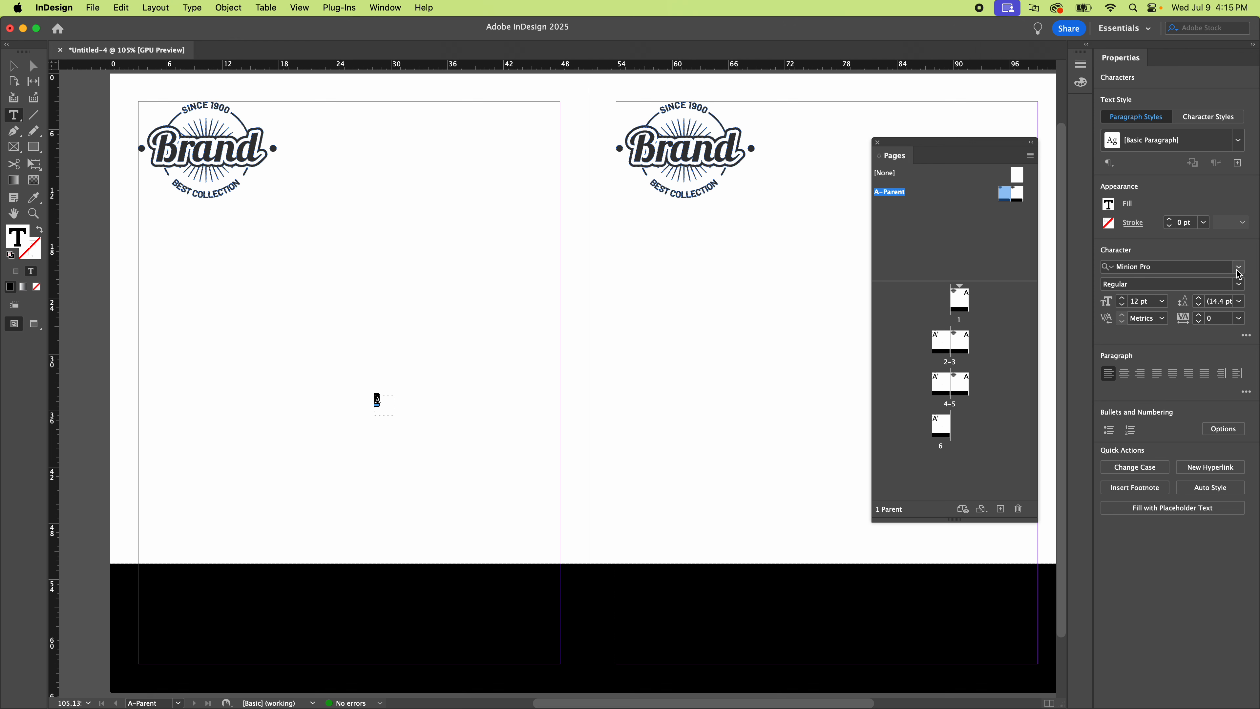
Step: Format the page number marker in Arial Black at 17 pt
click(1239, 284)
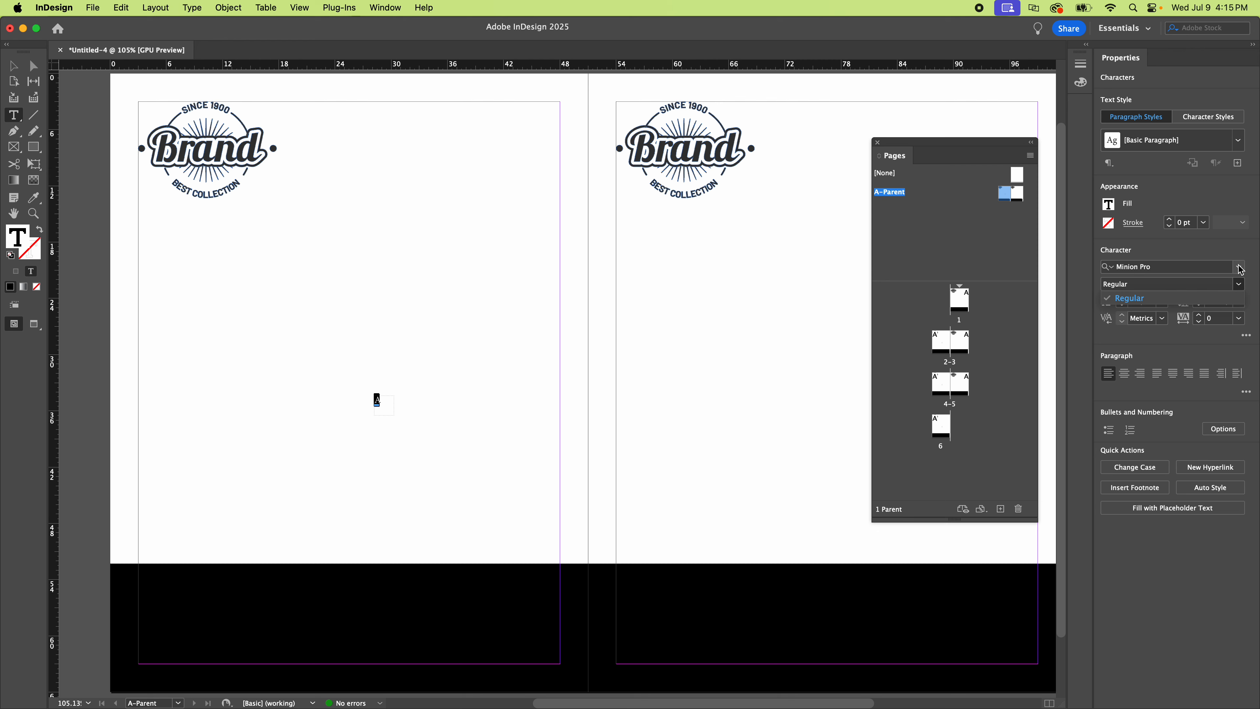
click(1239, 267)
click(1116, 329)
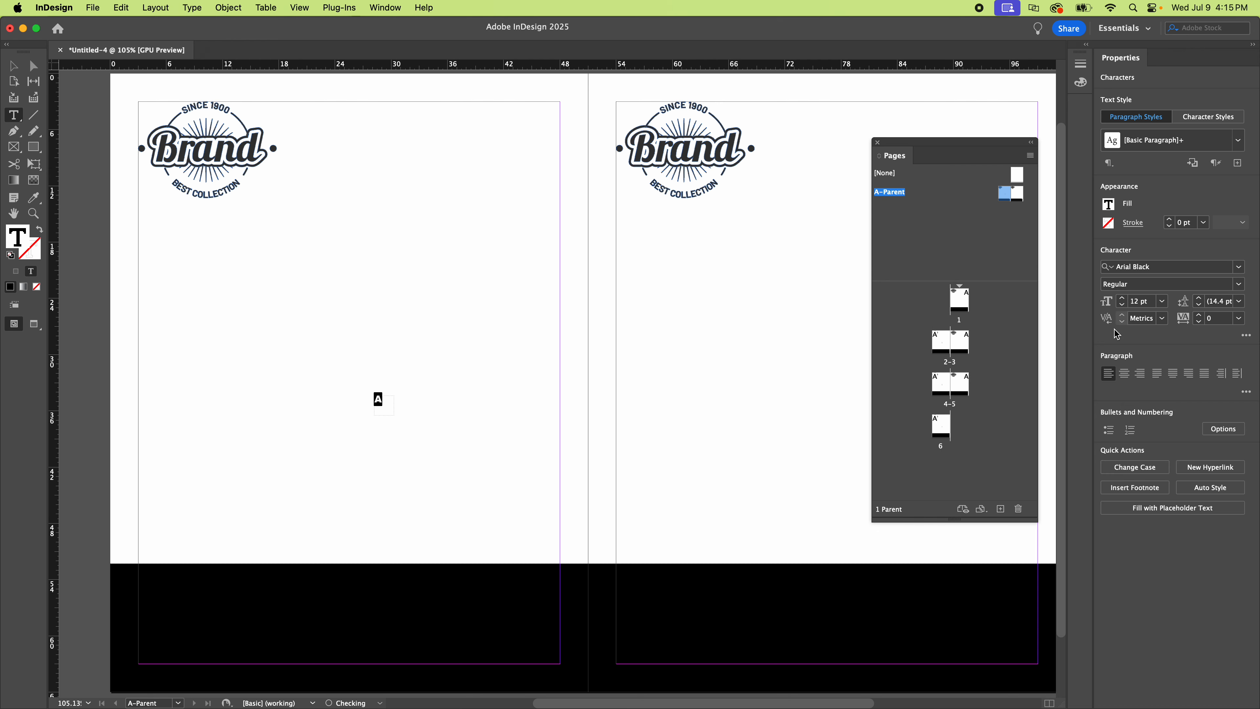
click(1122, 298)
click(1121, 298)
click(1122, 298)
click(1122, 298)
click(1121, 298)
key(Escape)
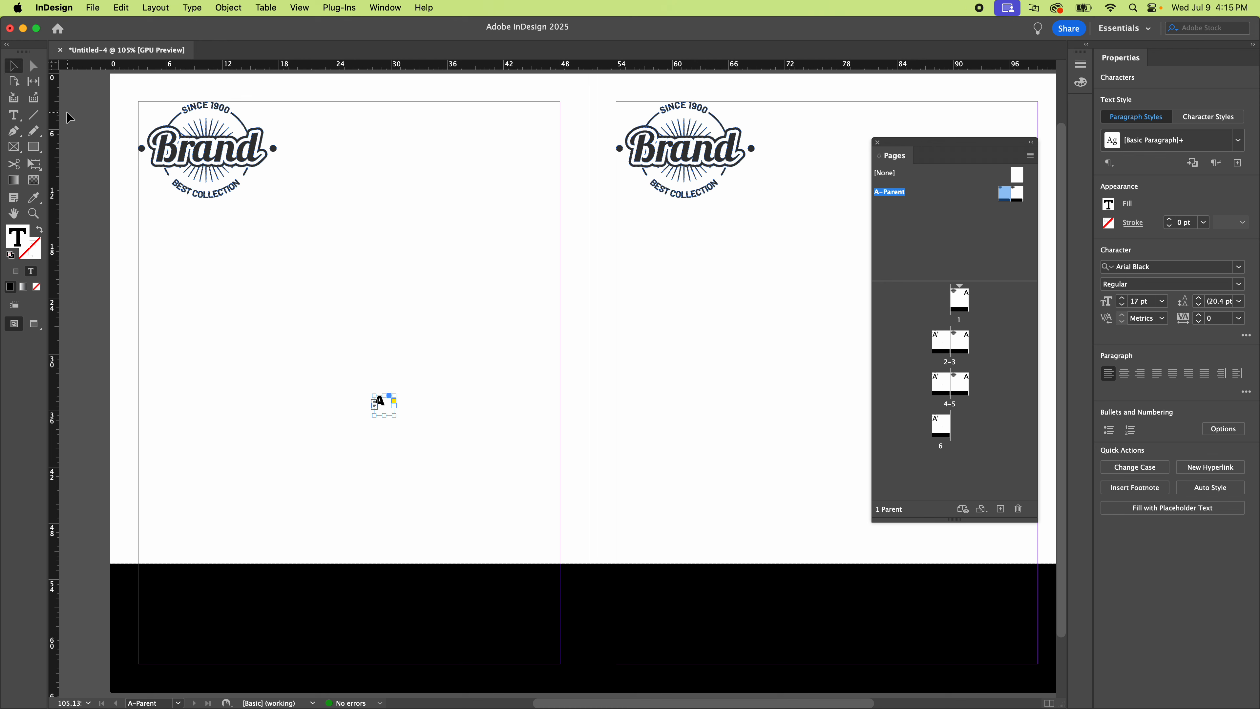
click(422, 416)
Step: Color the page number marker white and move its frame to the bottom-left margin corner inside the left page's black footer
scroll(460, 457, down, 3)
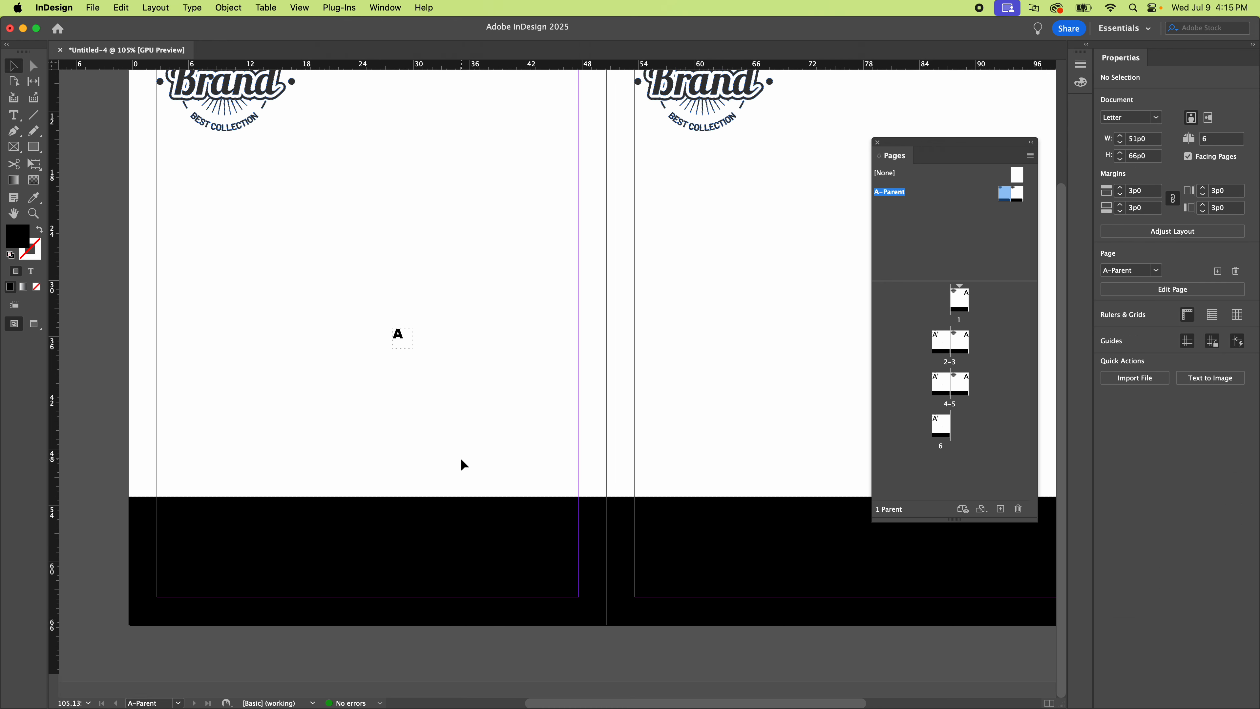
double_click(410, 337)
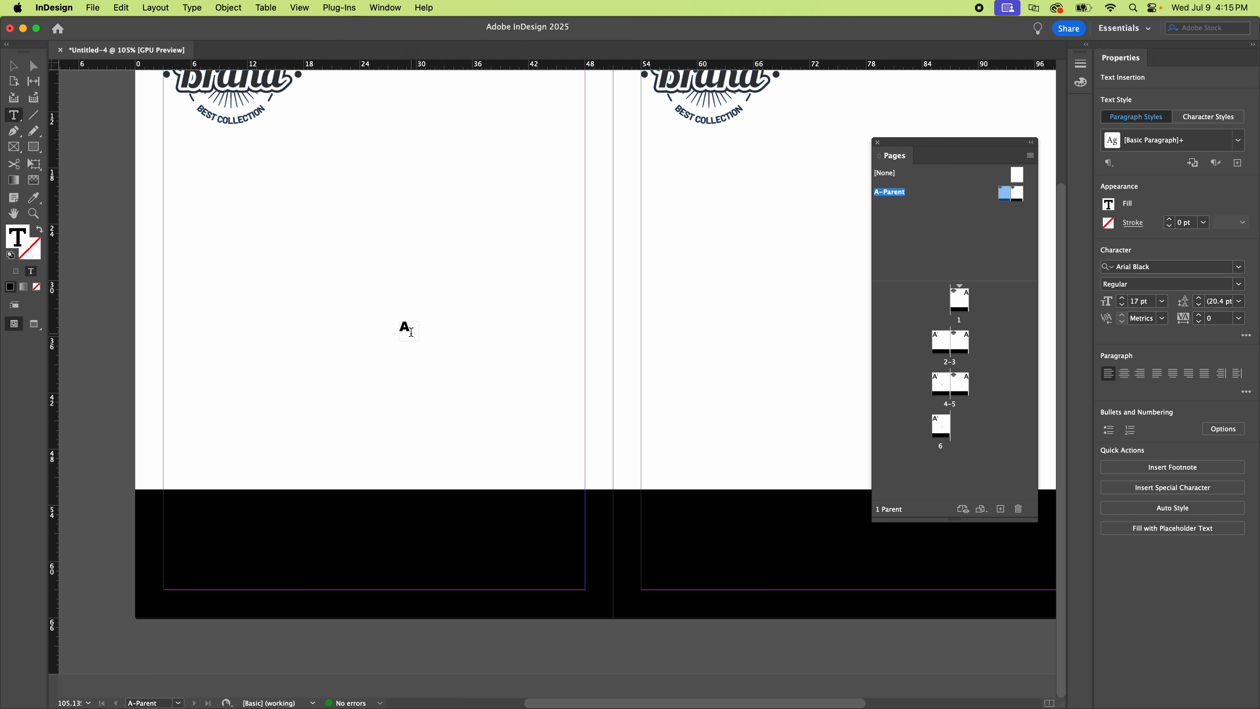
double_click(406, 329)
click(1085, 85)
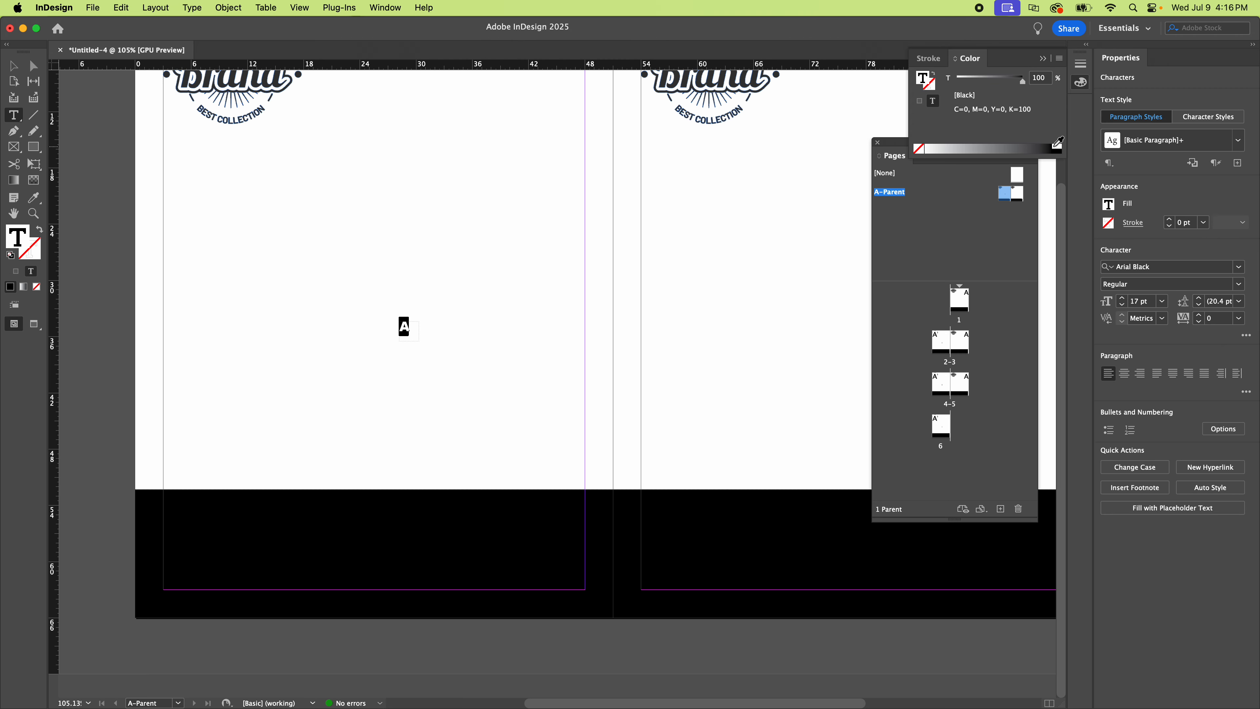
click(1056, 147)
key(Escape)
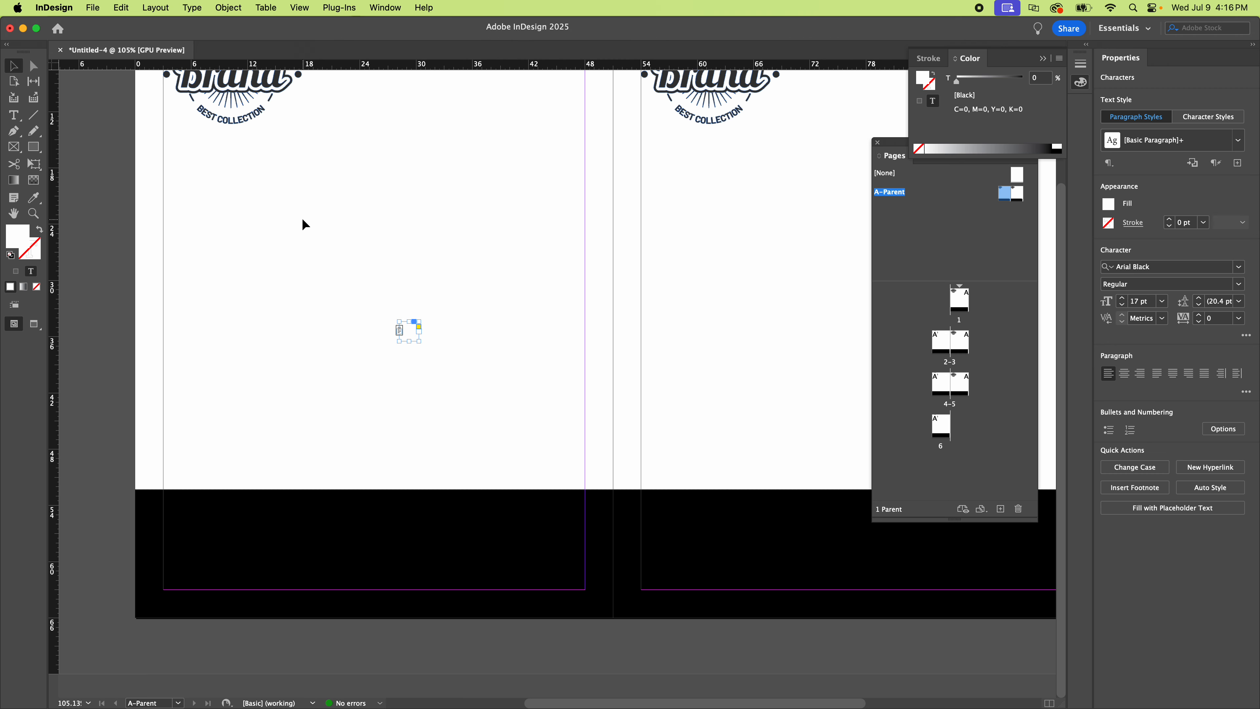
click(303, 222)
drag(412, 338, 176, 587)
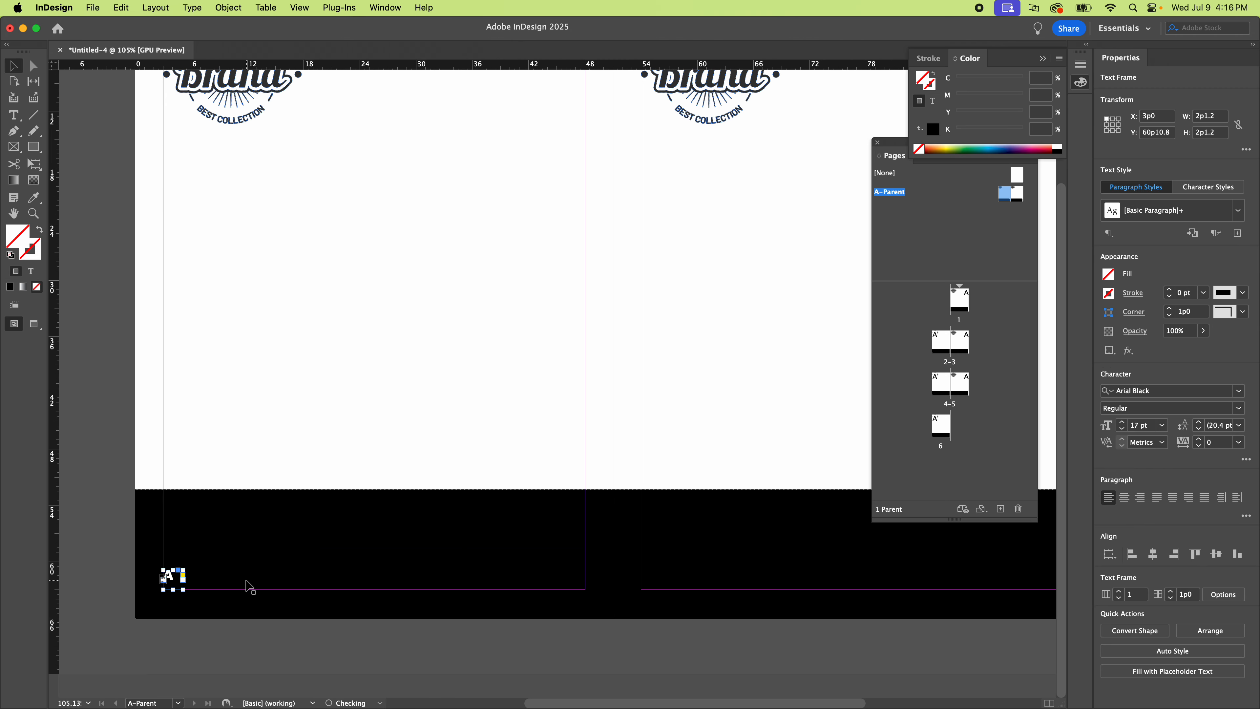
Step: Duplicate the page number frame into the bottom-right margin corner of A-Parent's right page
click(305, 407)
scroll(305, 407, right, 3)
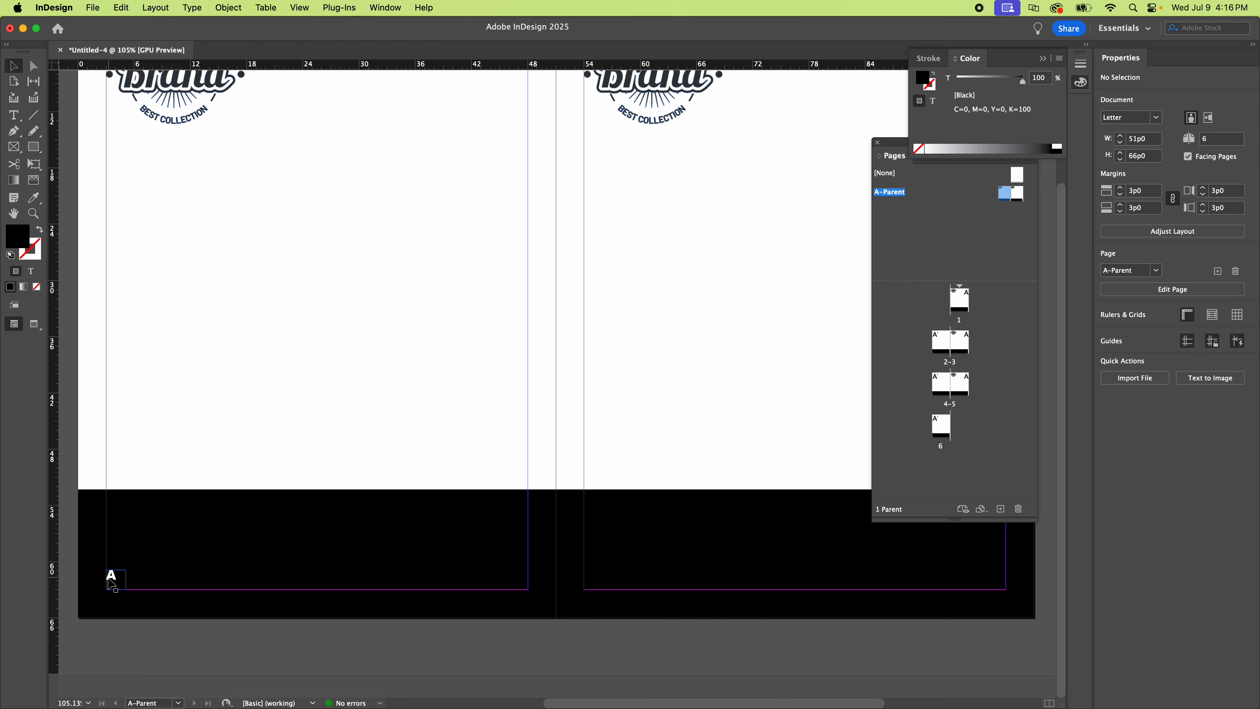
drag(113, 575, 994, 592)
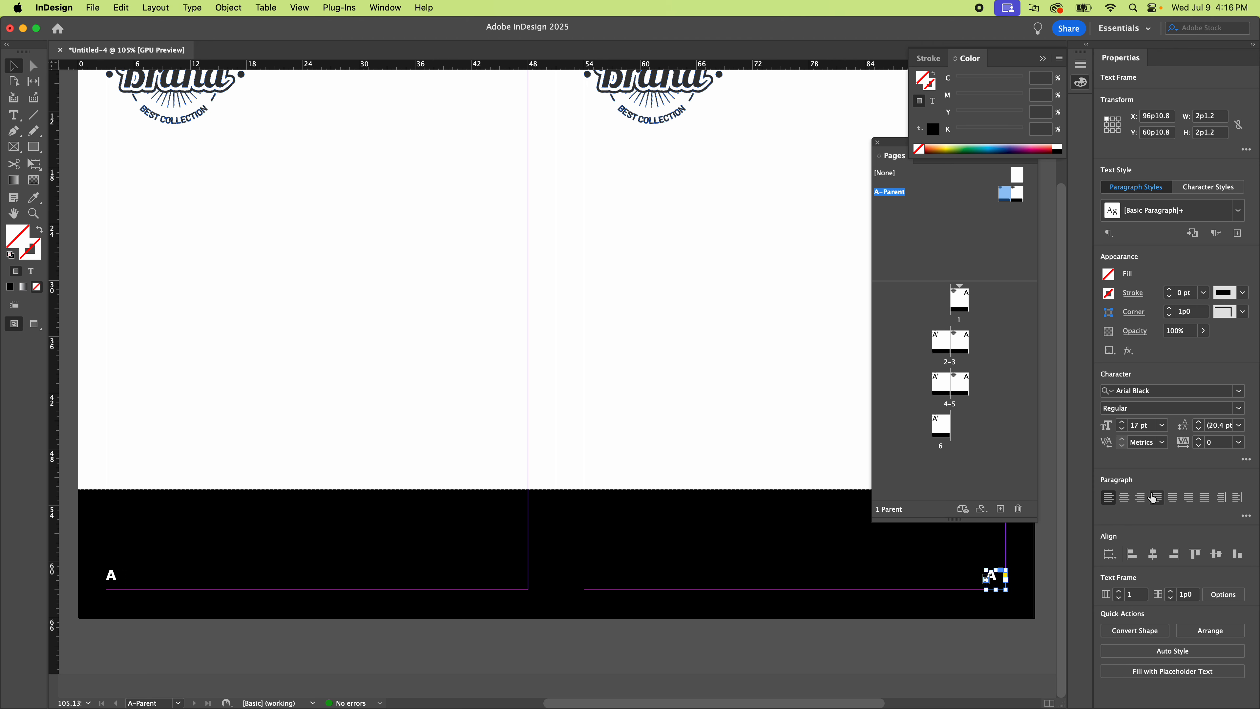
click(386, 7)
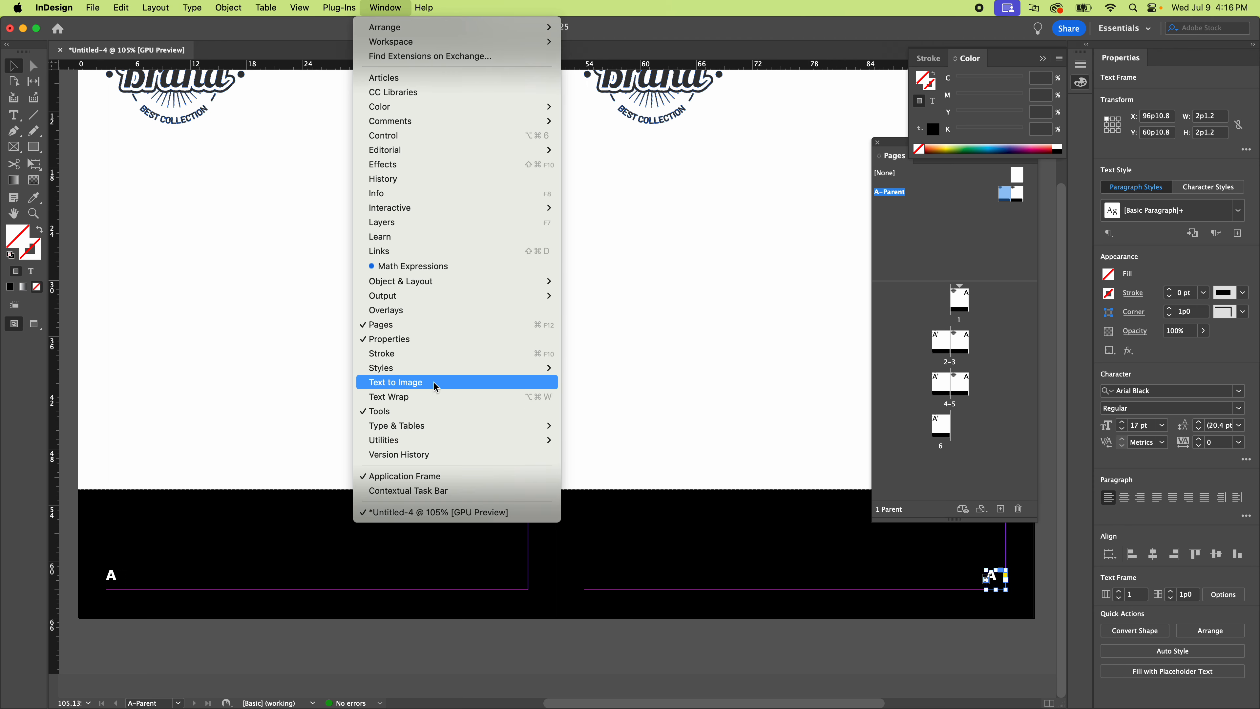
mouse_move(484, 425)
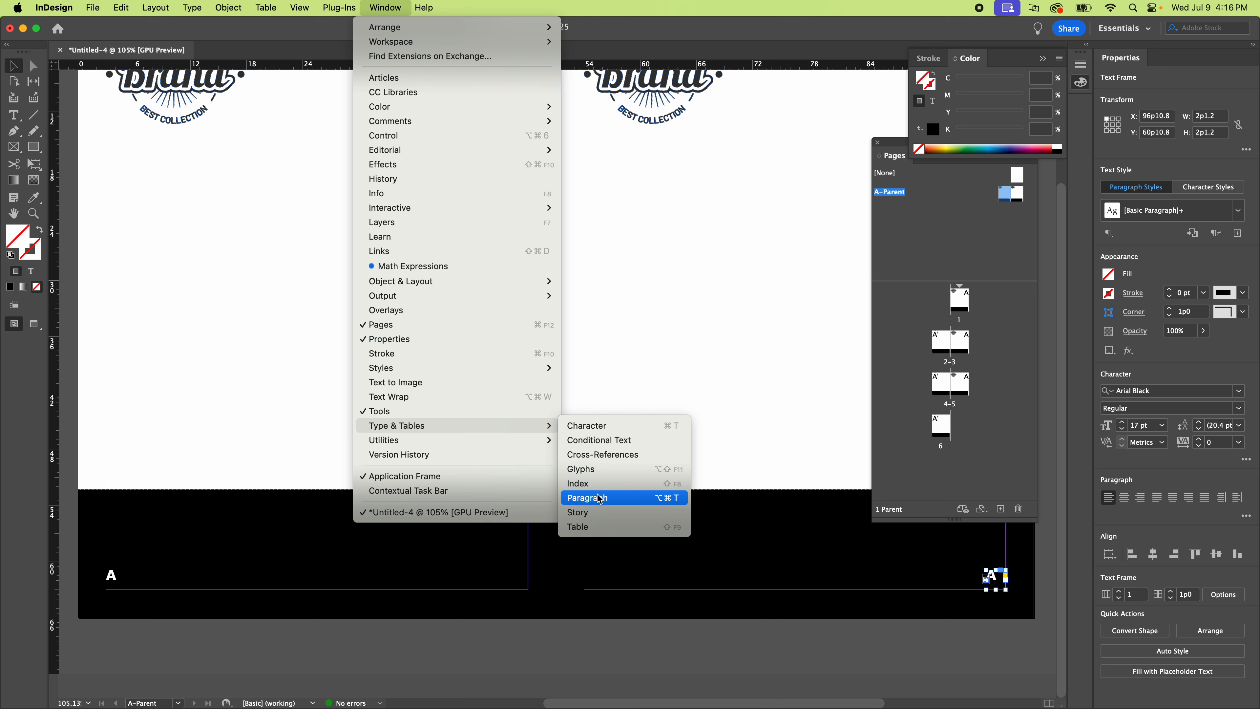
click(973, 577)
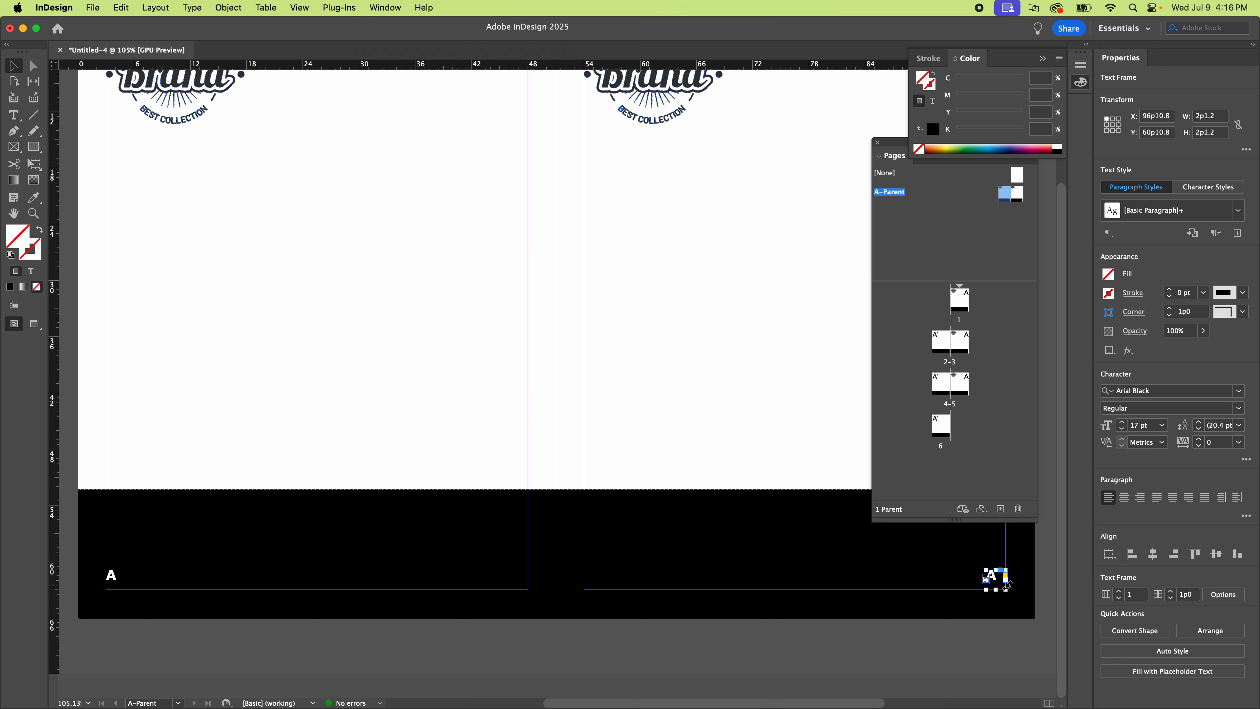
Step: Right-align the page number marker on A-Parent's right page
double_click(994, 578)
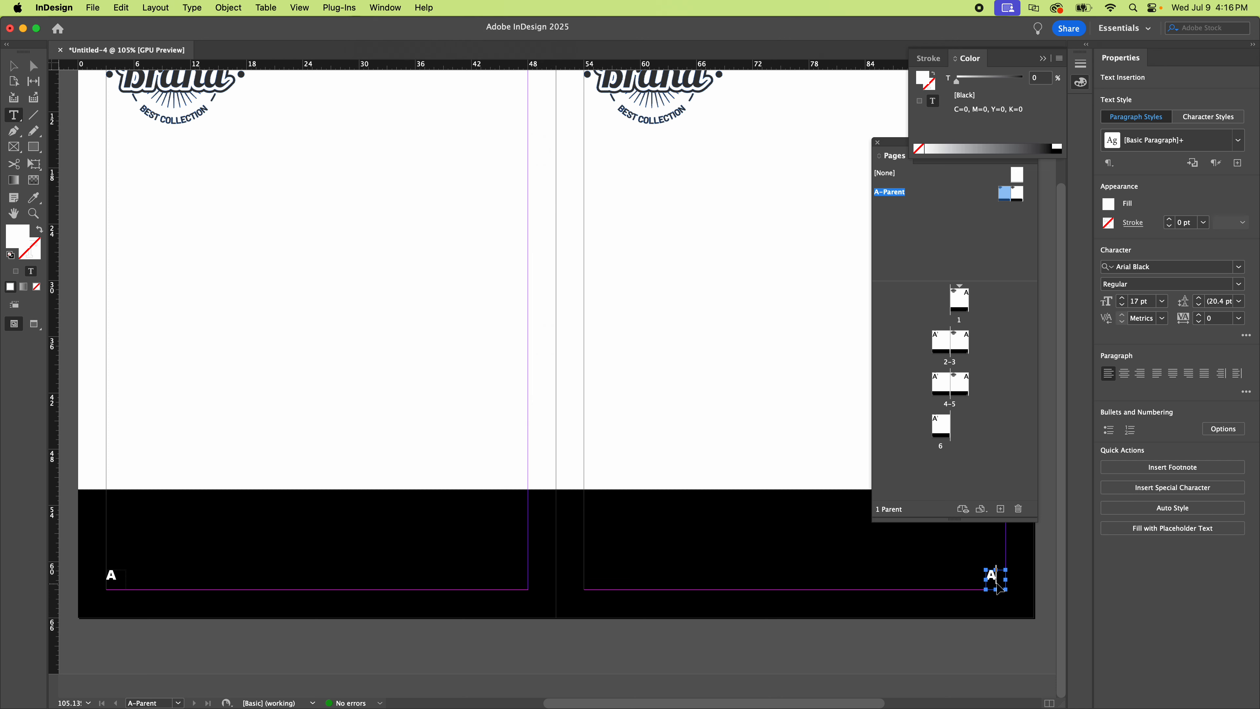
click(1141, 373)
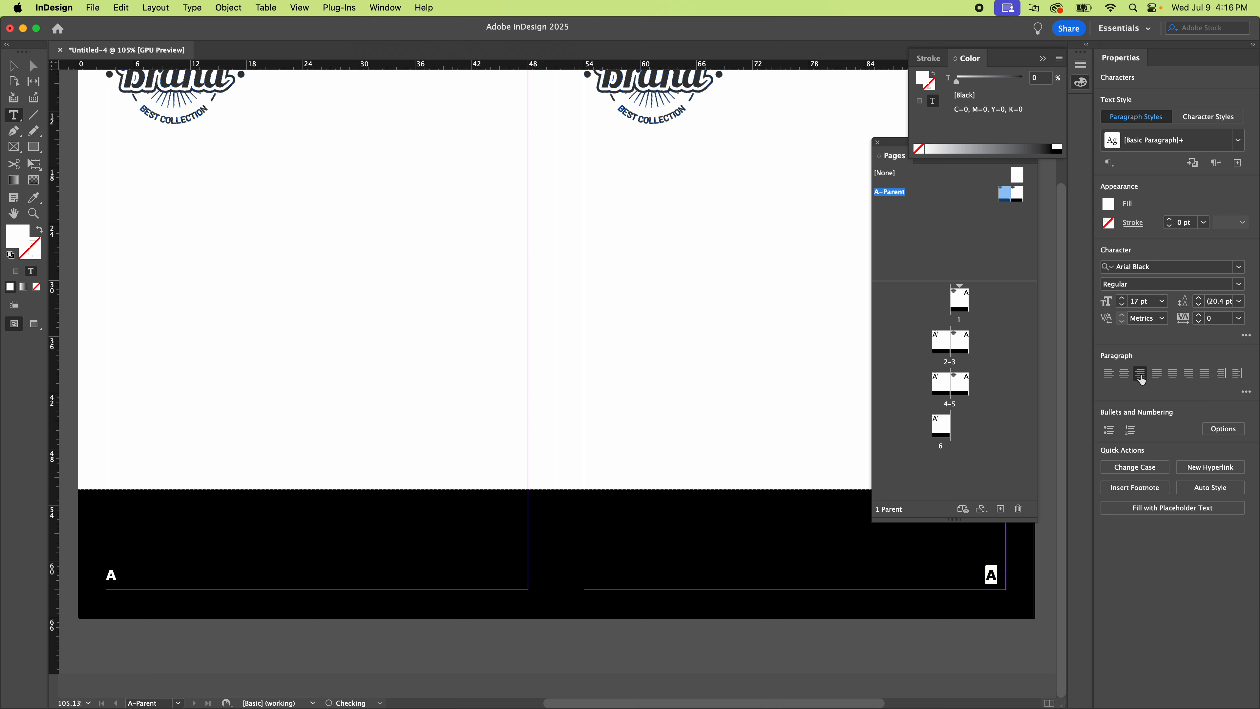
click(13, 66)
click(667, 426)
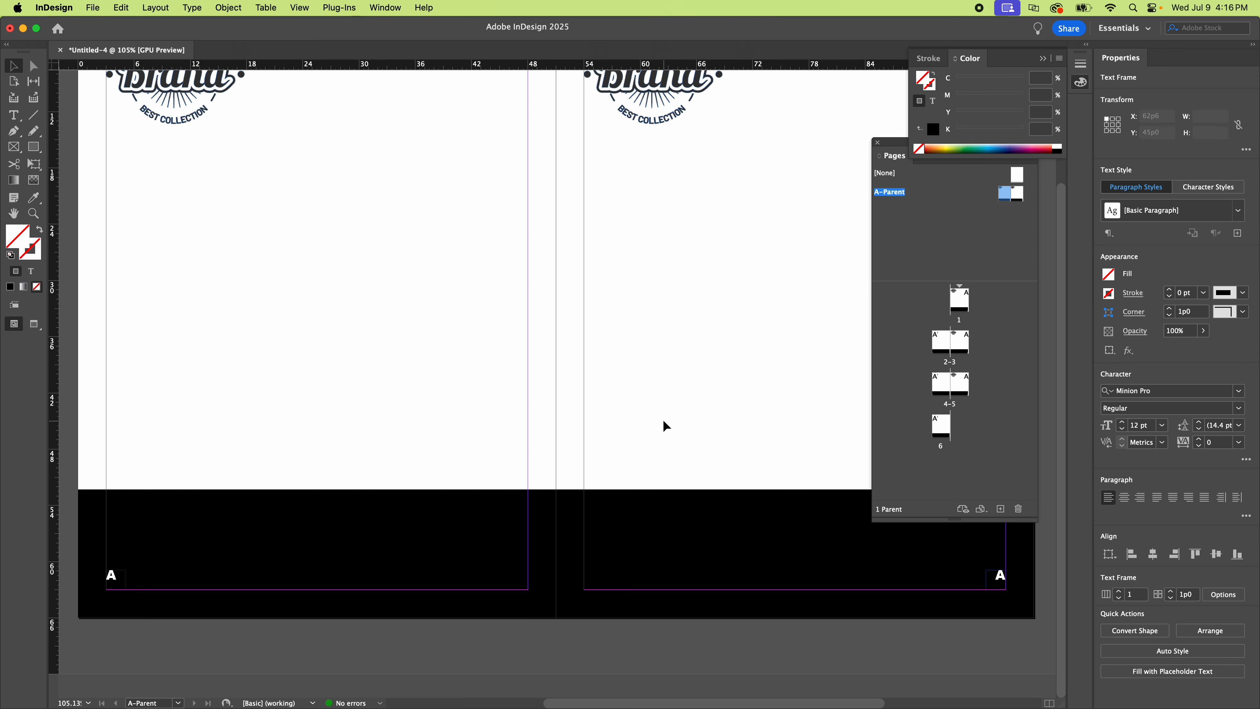
Step: Check the page numbers, logo and footer on page 1 and on the 2-3 and 4-5 spreads
double_click(961, 300)
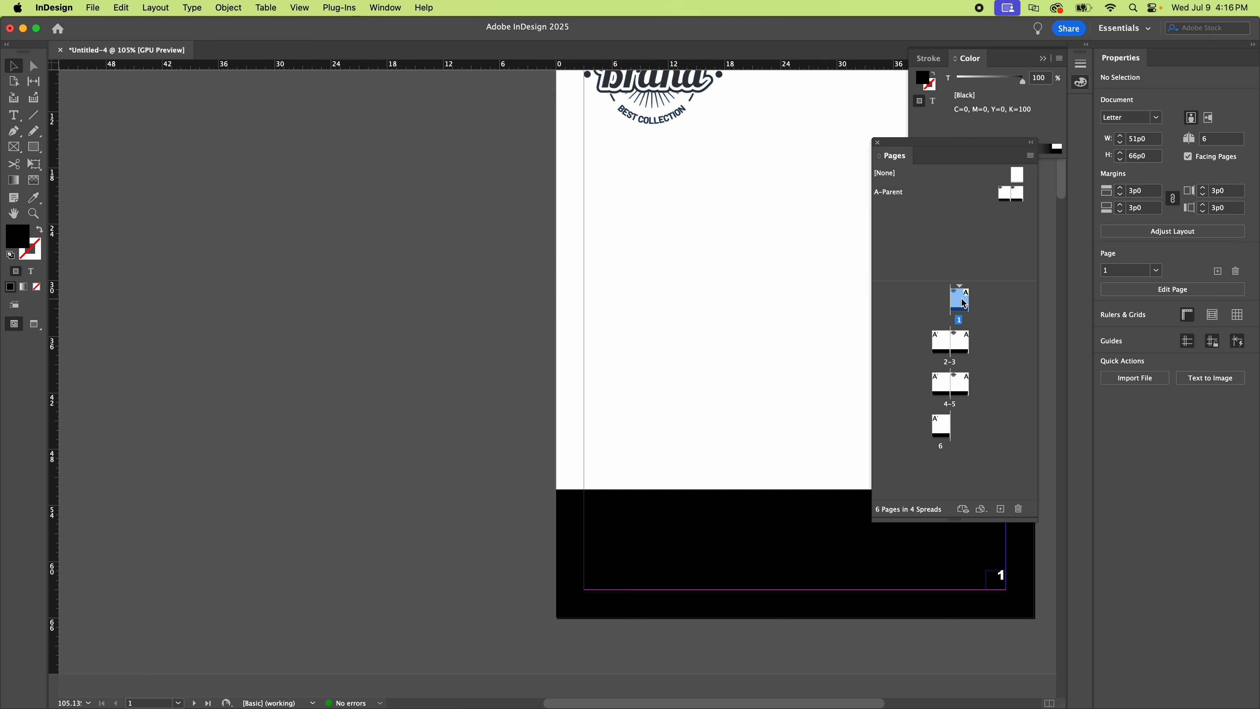
double_click(940, 343)
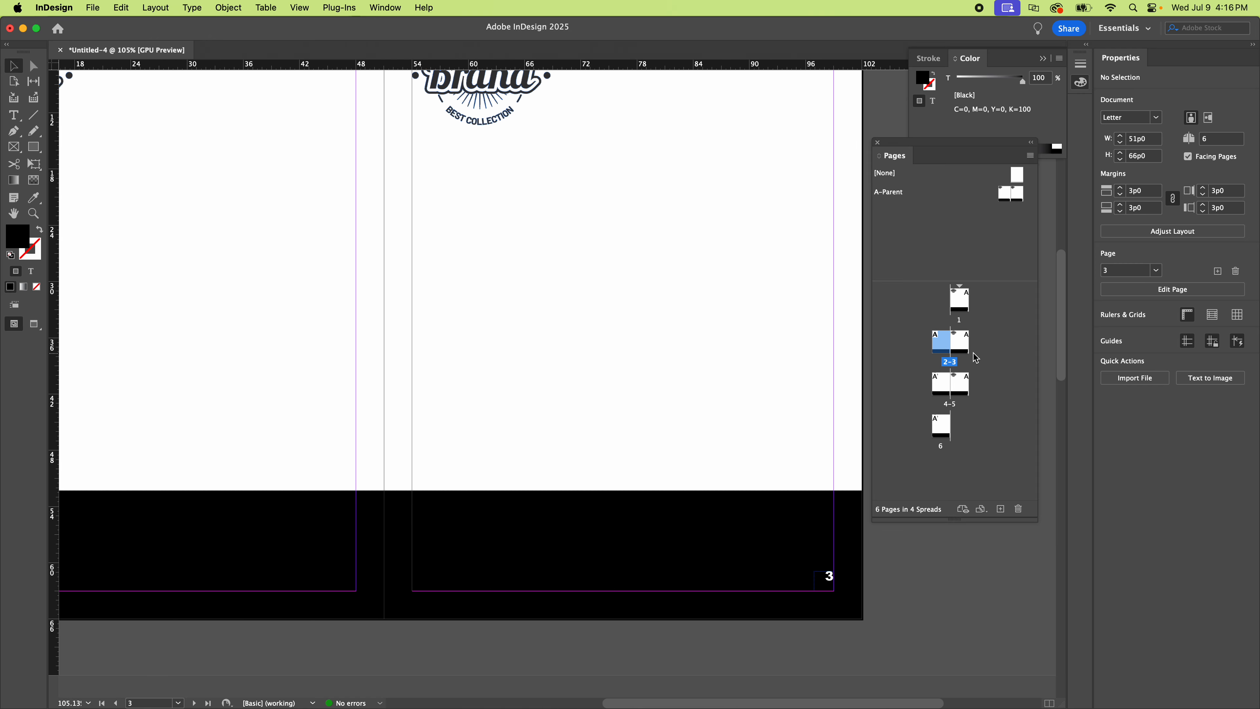
double_click(944, 389)
scroll(507, 517, right, 15)
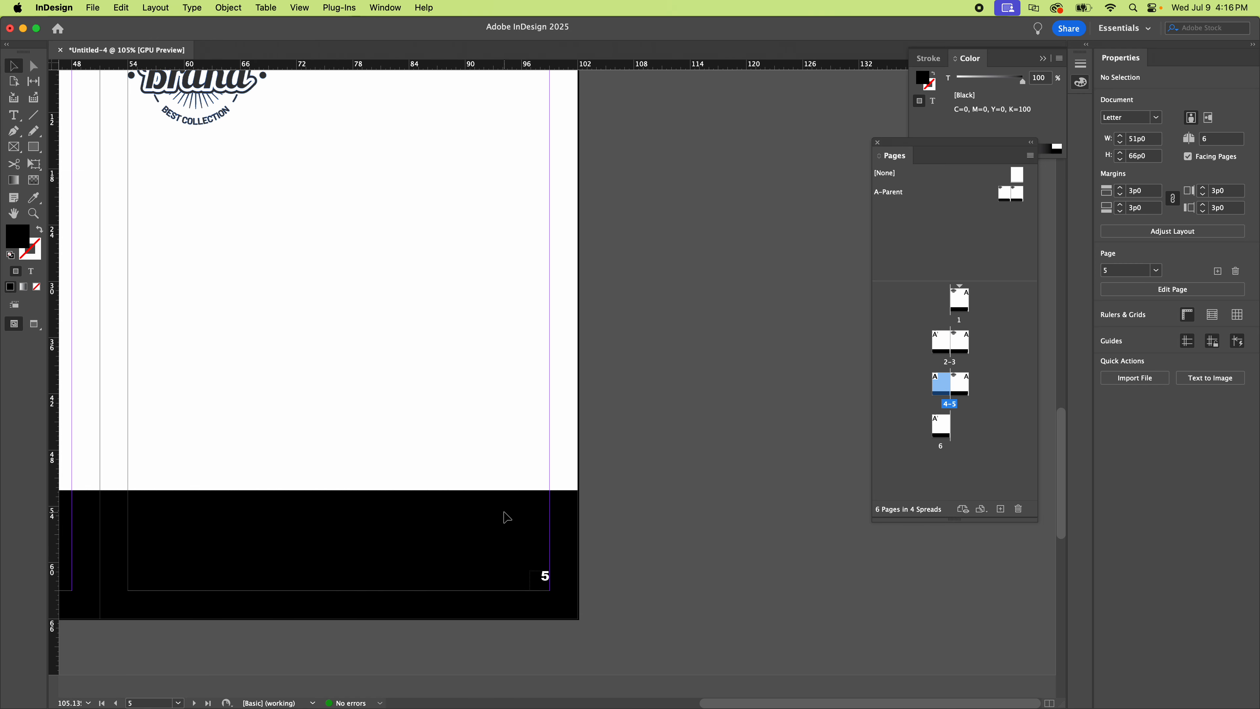
key(super+minus)
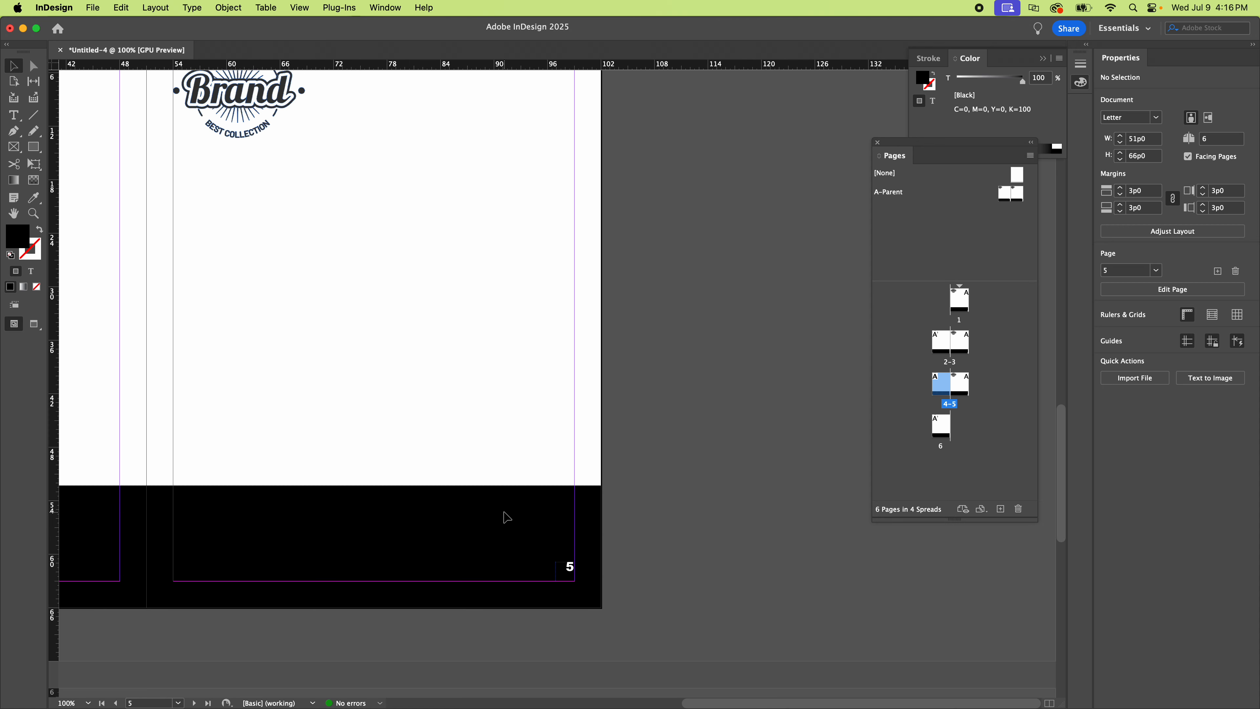
scroll(443, 431, left, 10)
scroll(443, 431, up, 4)
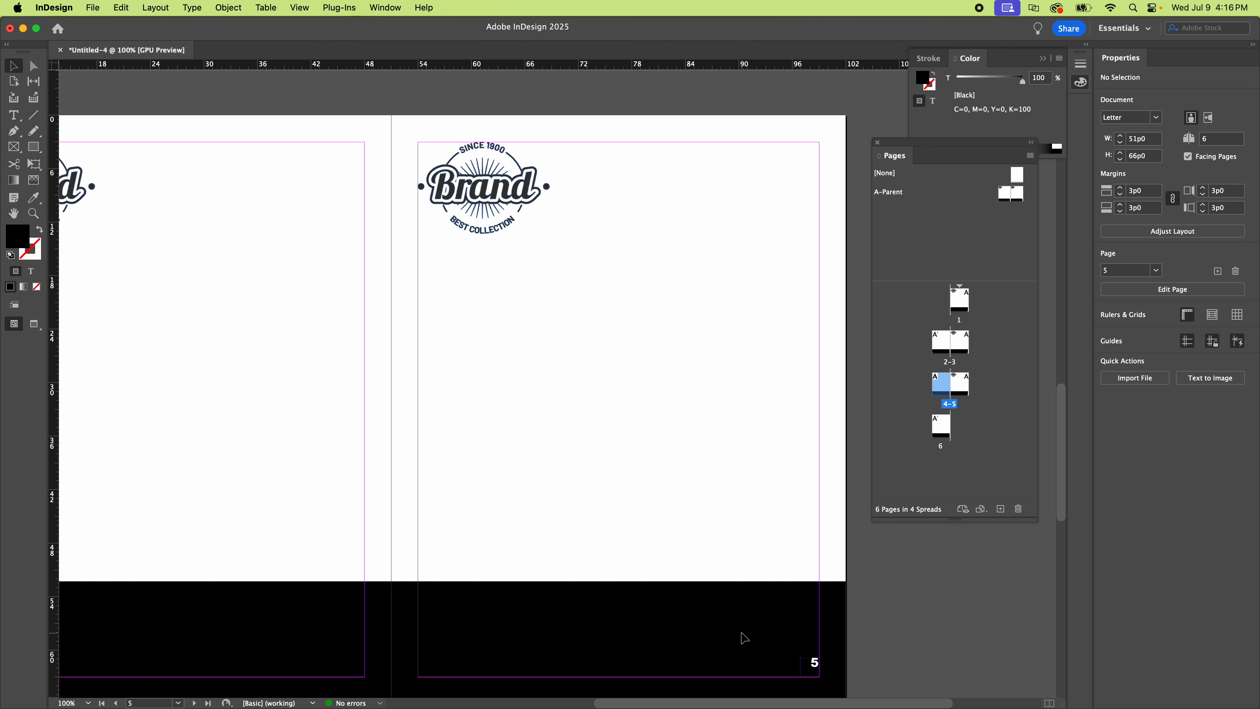
drag(485, 489, 526, 420)
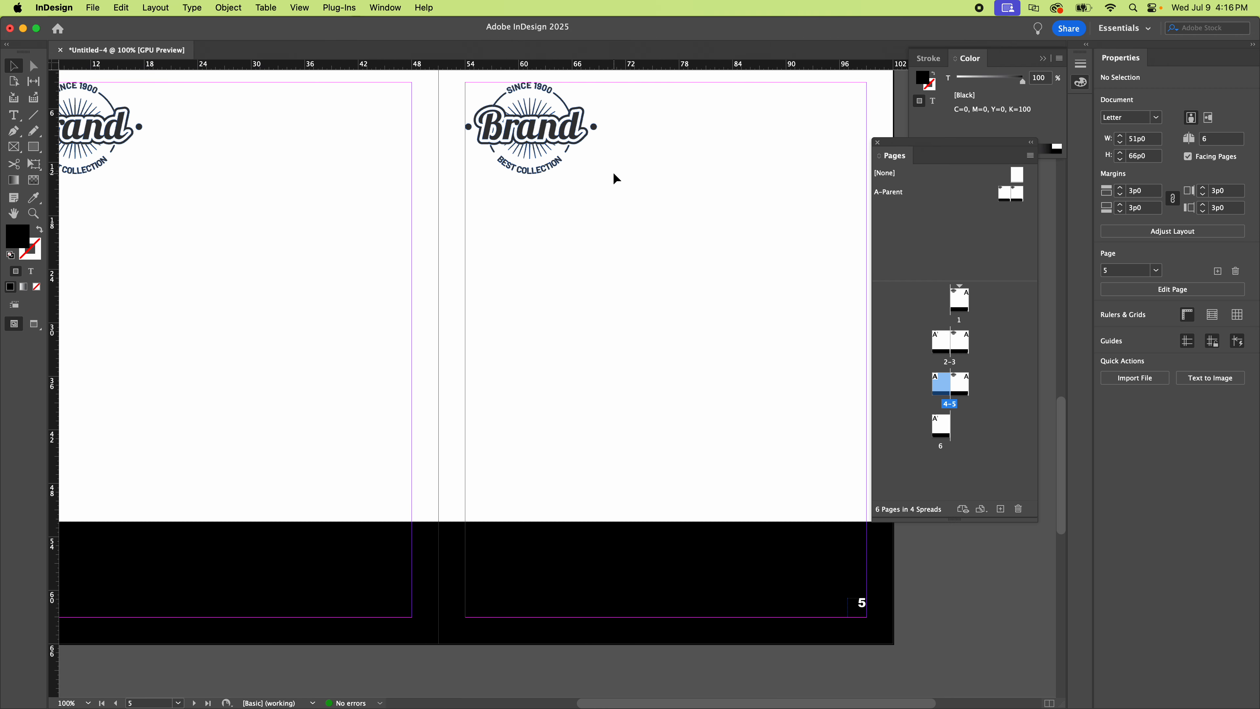
Step: Override the parent logo on page 5 and move it to about X 60p3.6, Y 12p2.4
drag(628, 120, 970, 677)
click(559, 143)
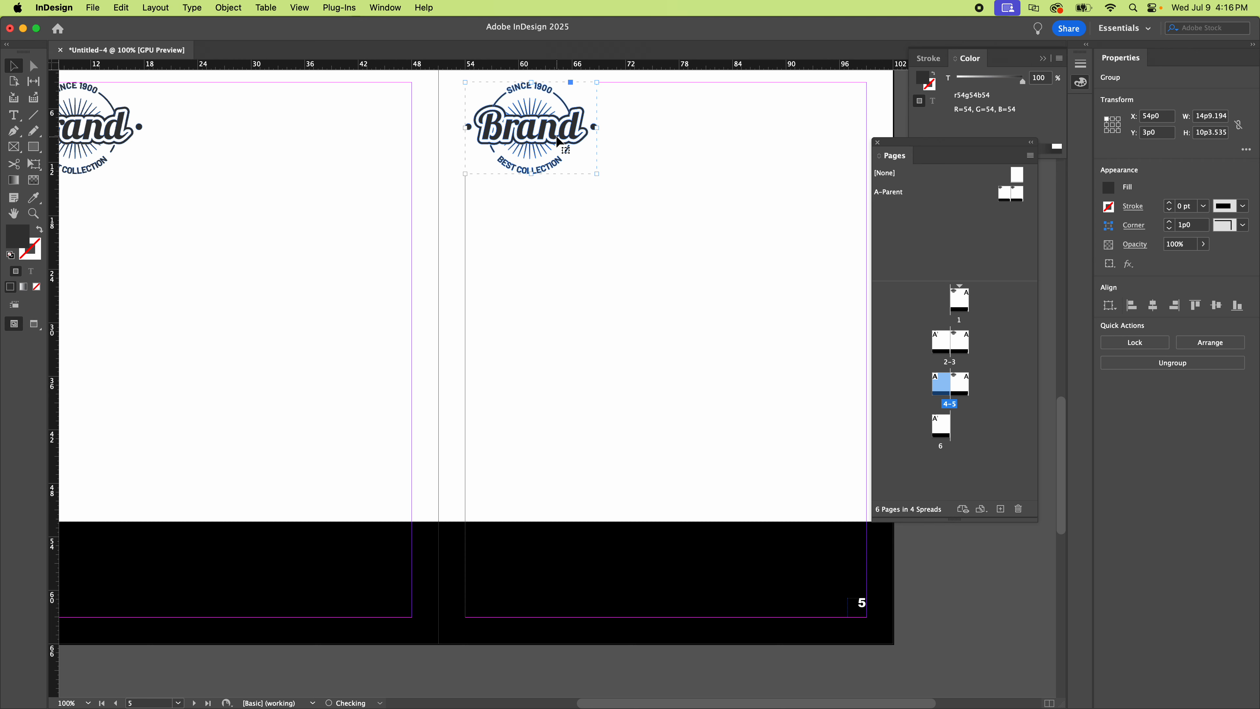
click(664, 426)
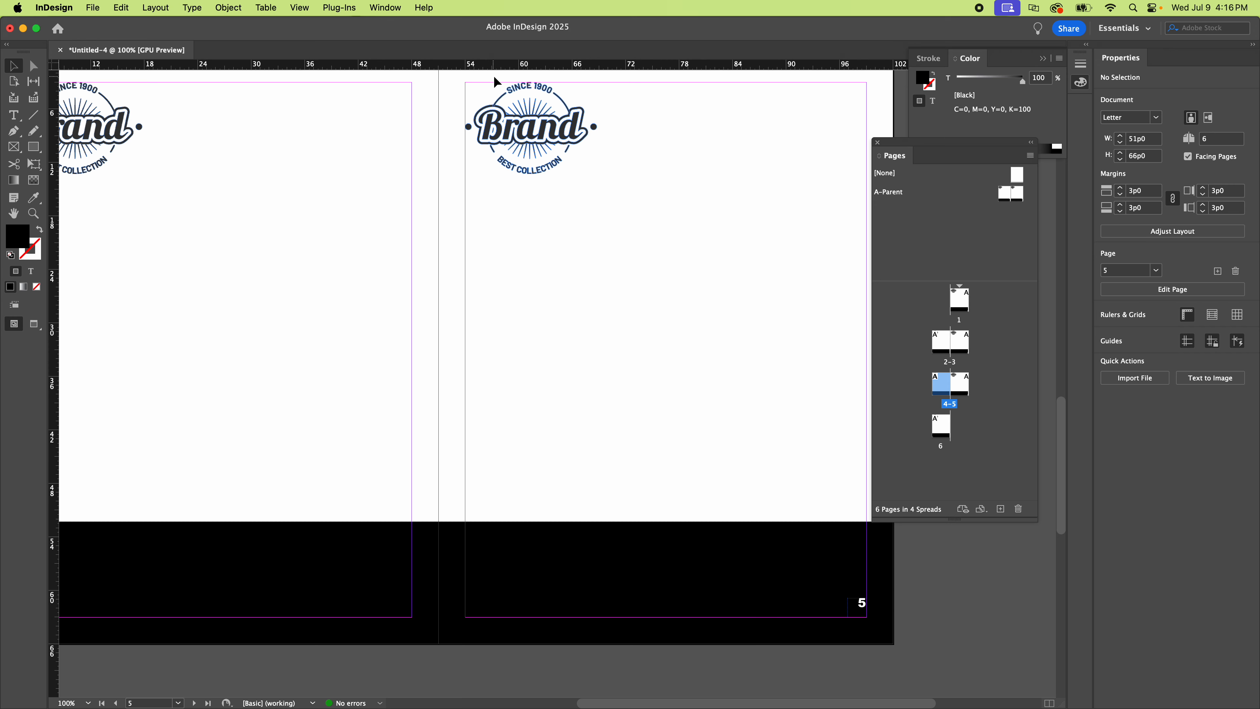
drag(534, 133, 591, 219)
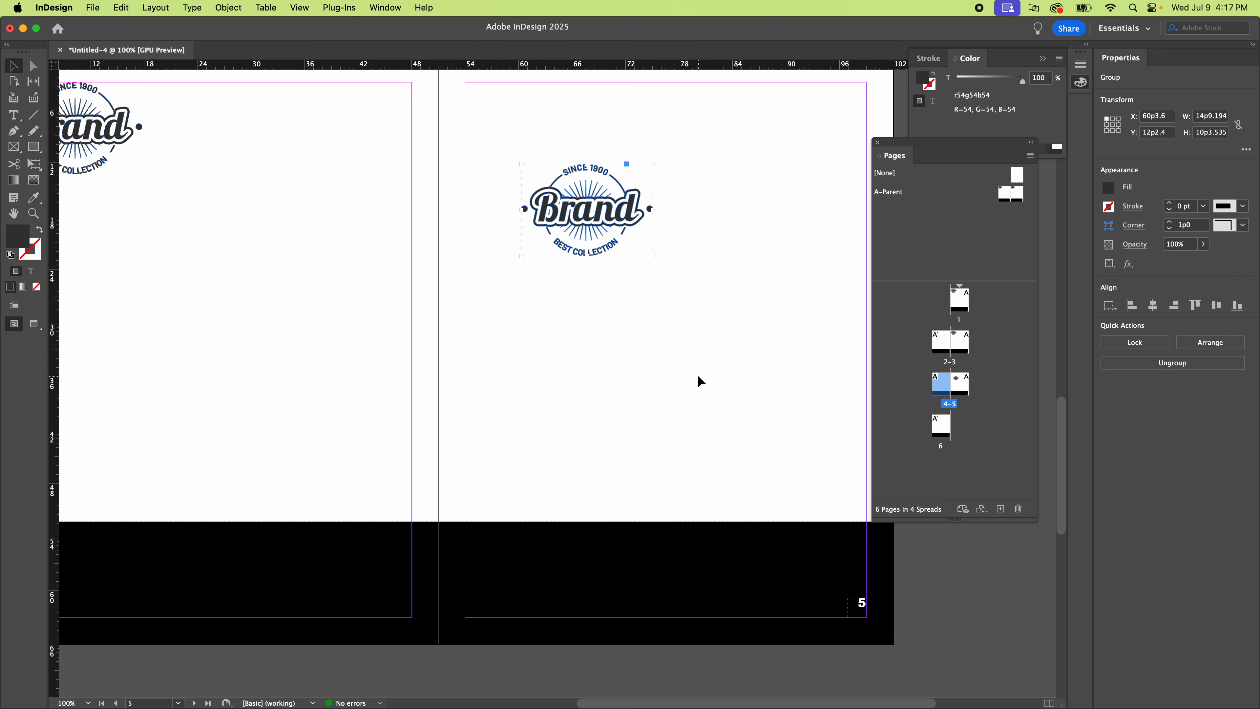
Step: Override all parent page items on page 4
right_click(944, 383)
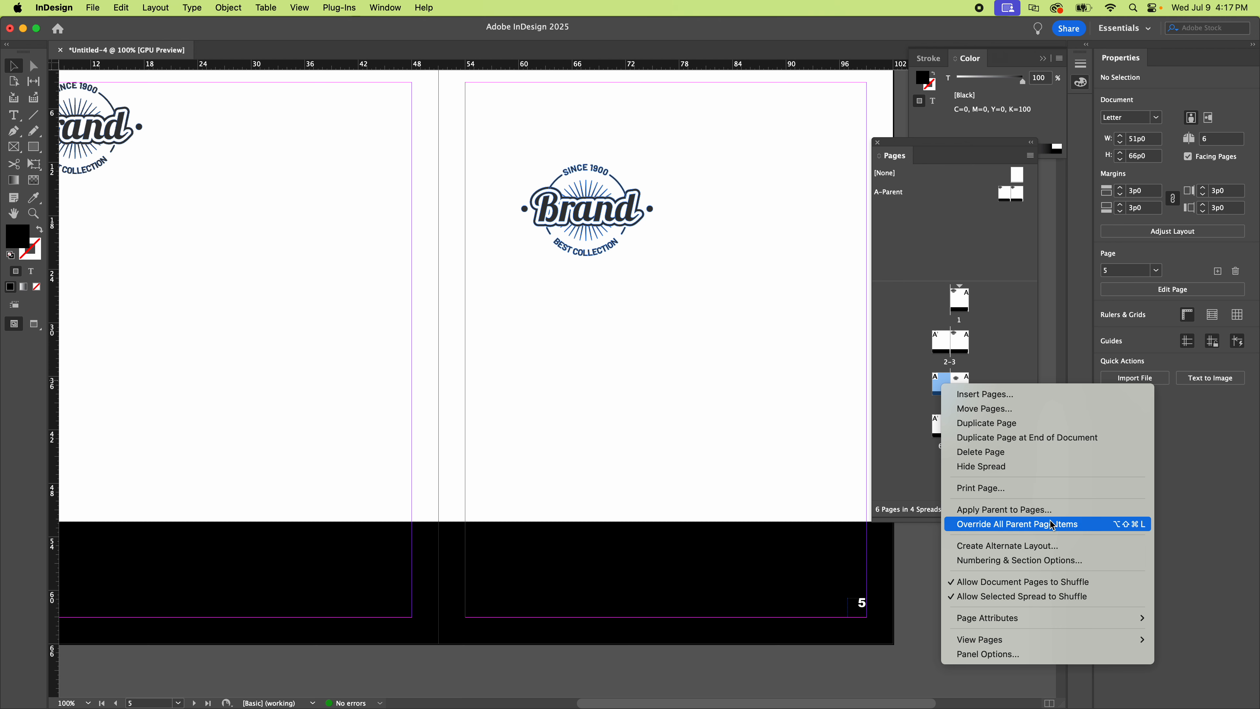
click(1072, 525)
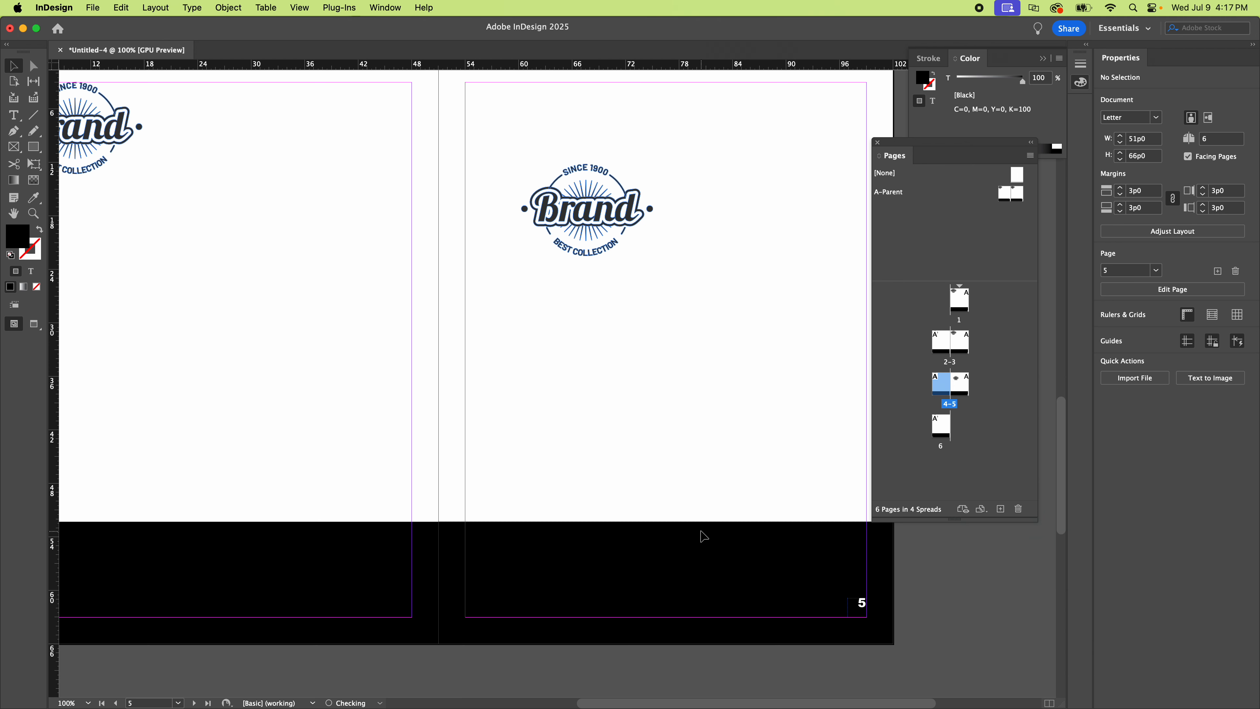
drag(697, 546, 631, 425)
drag(277, 477, 571, 428)
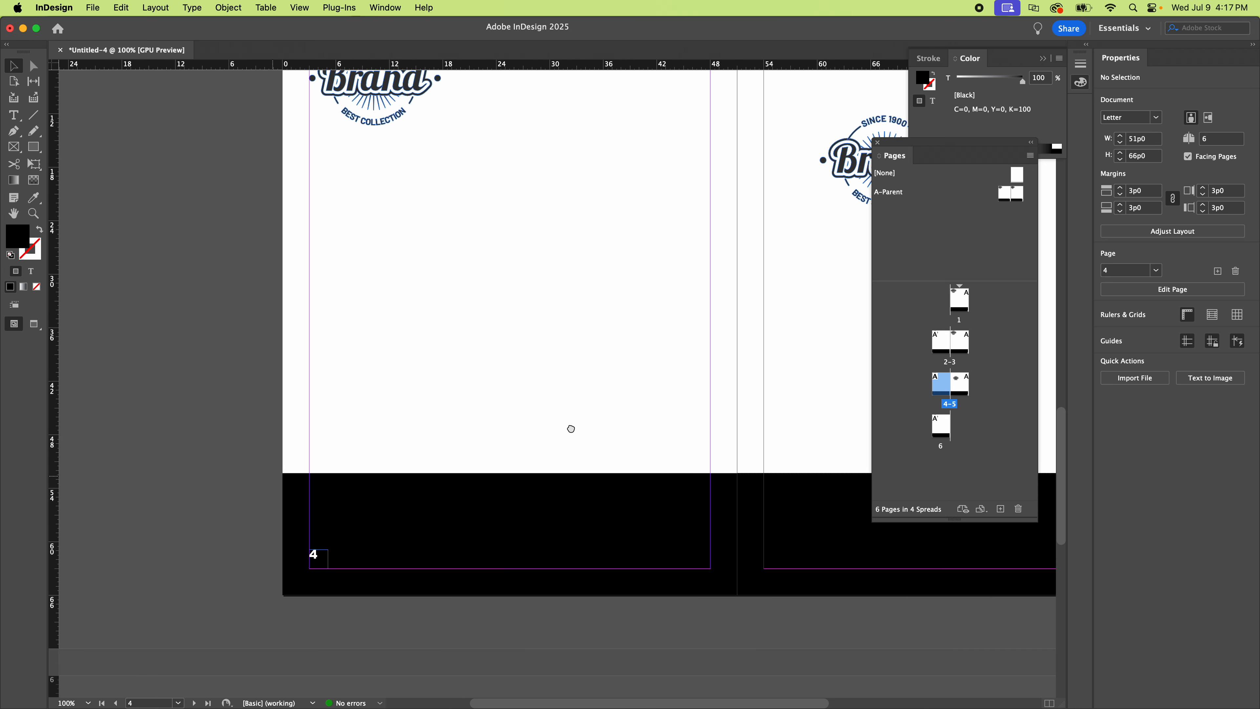
click(613, 572)
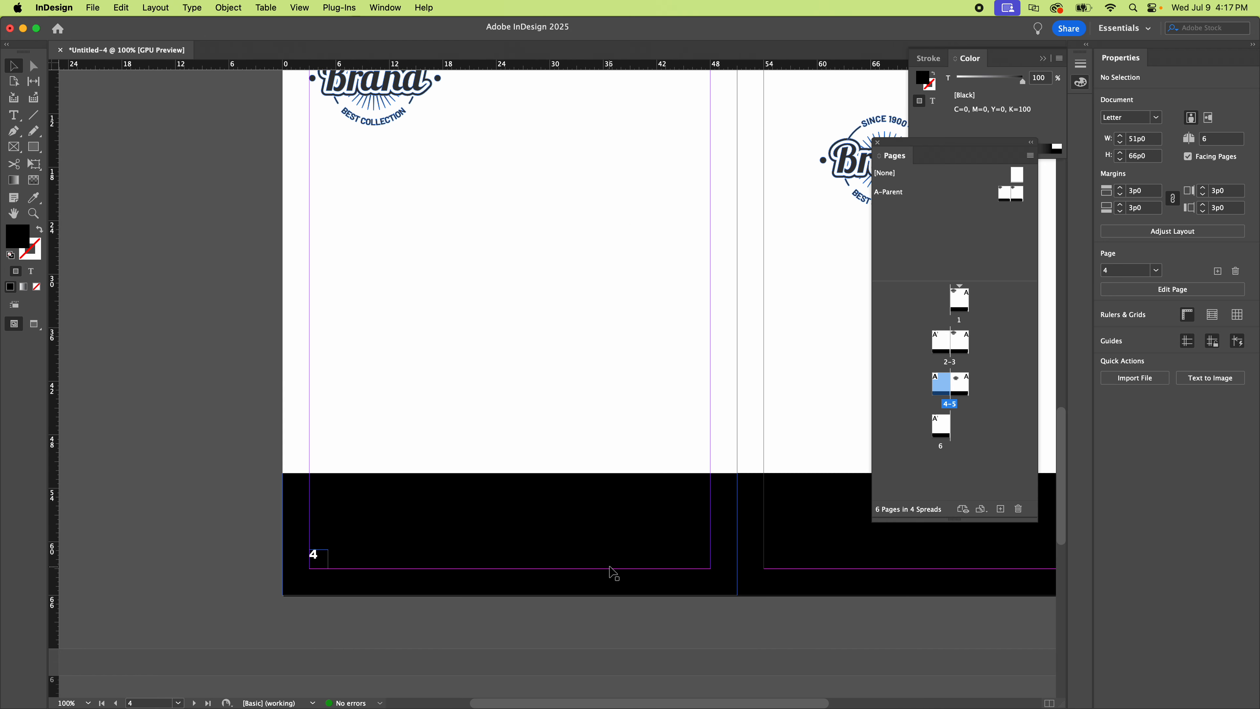
Step: Move page 4's black footer band up toward the page middle and its logo to about X 6p3.6, Y 16p9.6
drag(515, 468, 466, 402)
drag(377, 526, 297, 591)
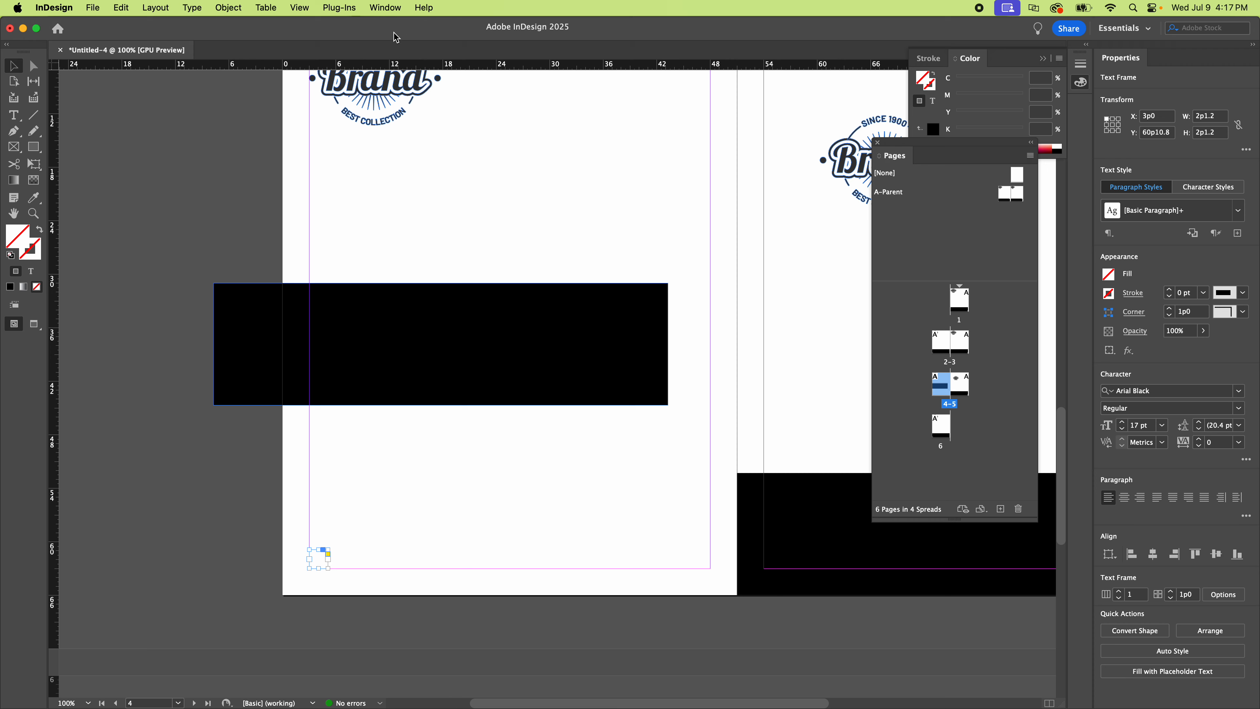
drag(373, 97, 404, 227)
Step: Create a second, blank parent spread in the document
scroll(664, 223, up, 15)
scroll(664, 223, right, 5)
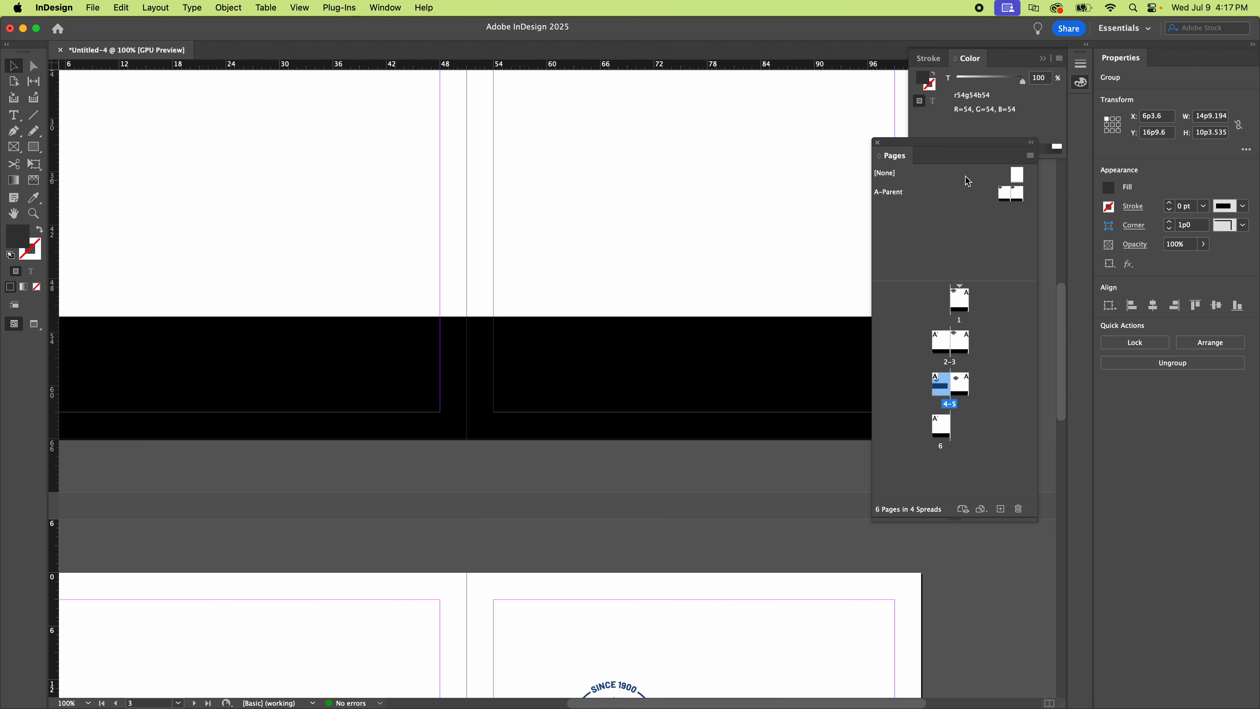
click(1007, 195)
click(1001, 509)
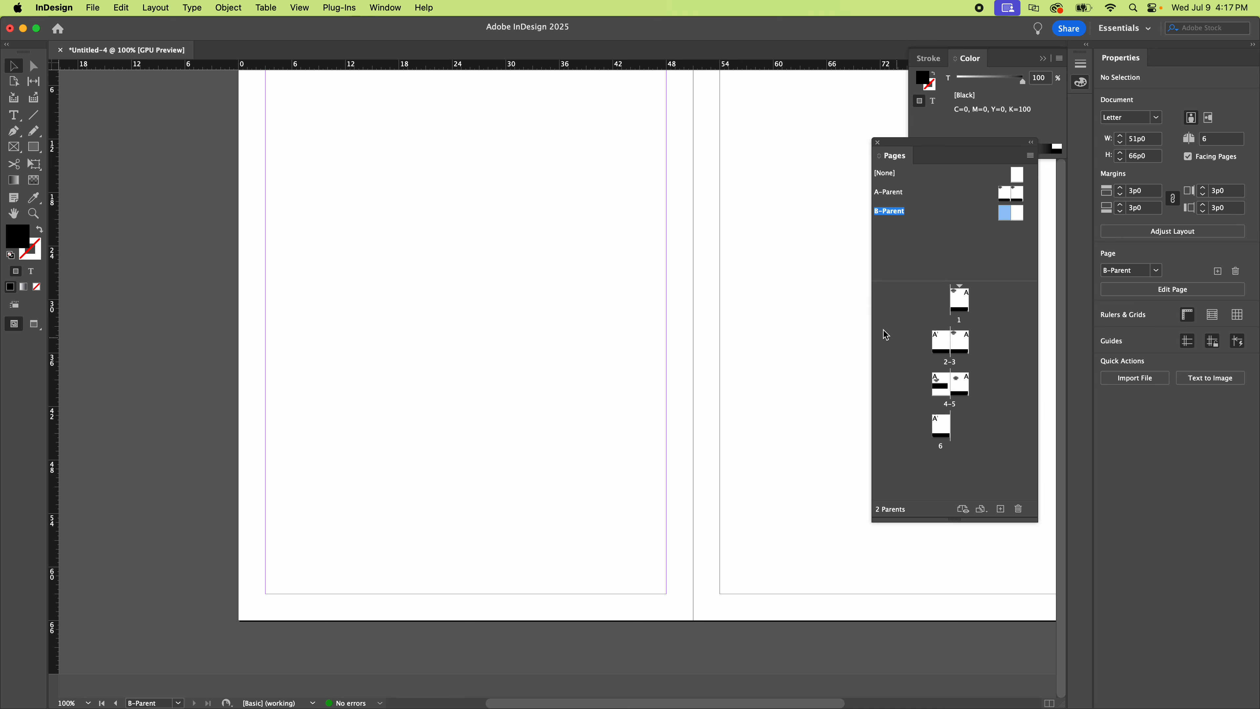
Step: Draw a black rectangle about 21p0 wide and 31p1 high on the right page of B-Parent
drag(719, 277, 486, 322)
key(m)
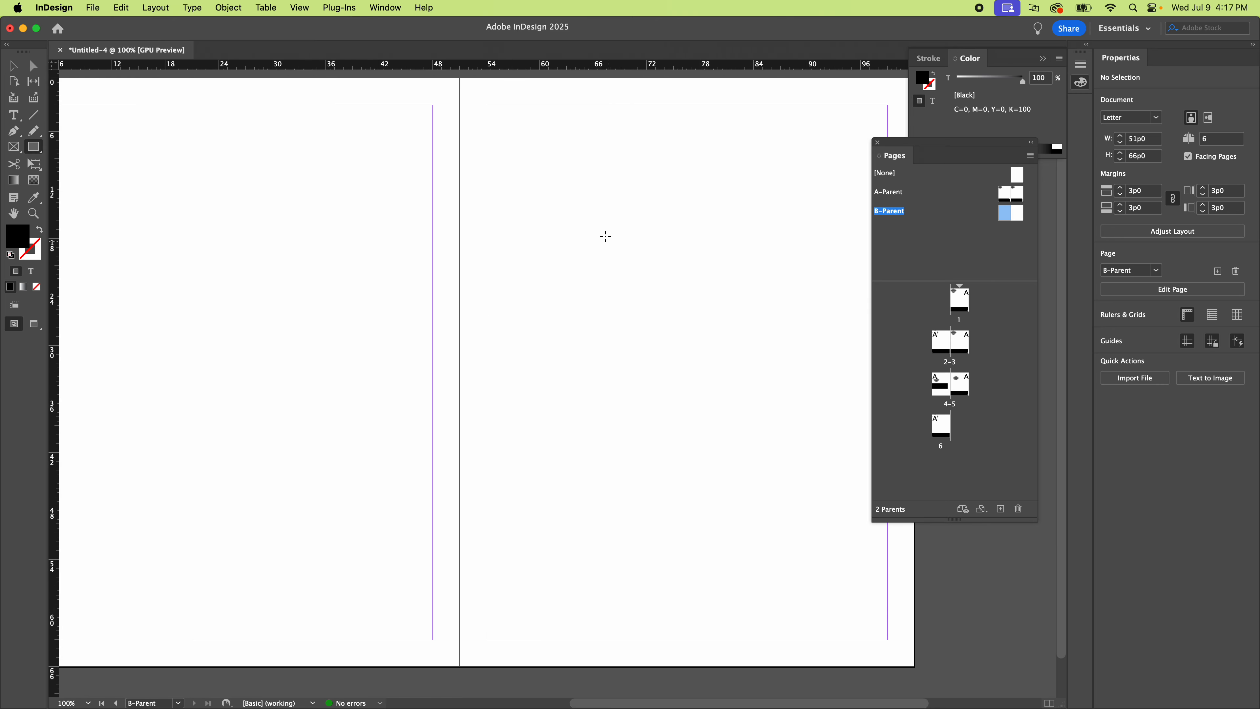
drag(600, 213, 787, 491)
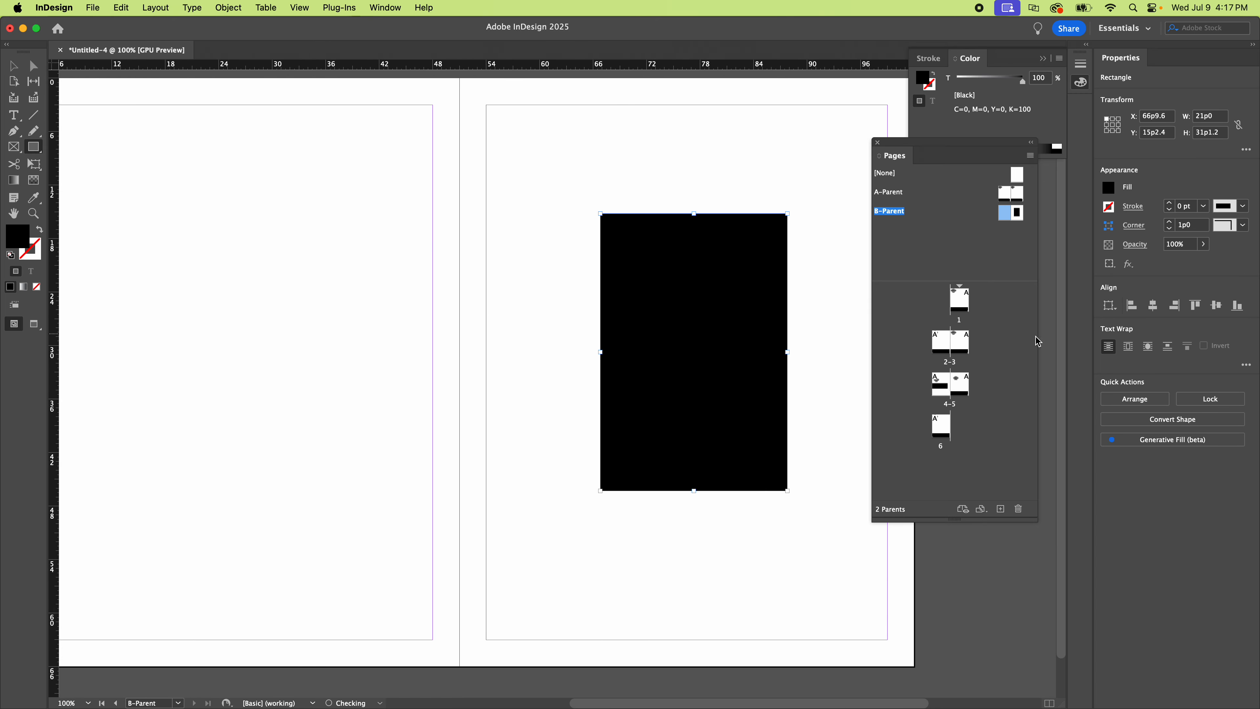
Step: Apply B-Parent to page 3
double_click(962, 348)
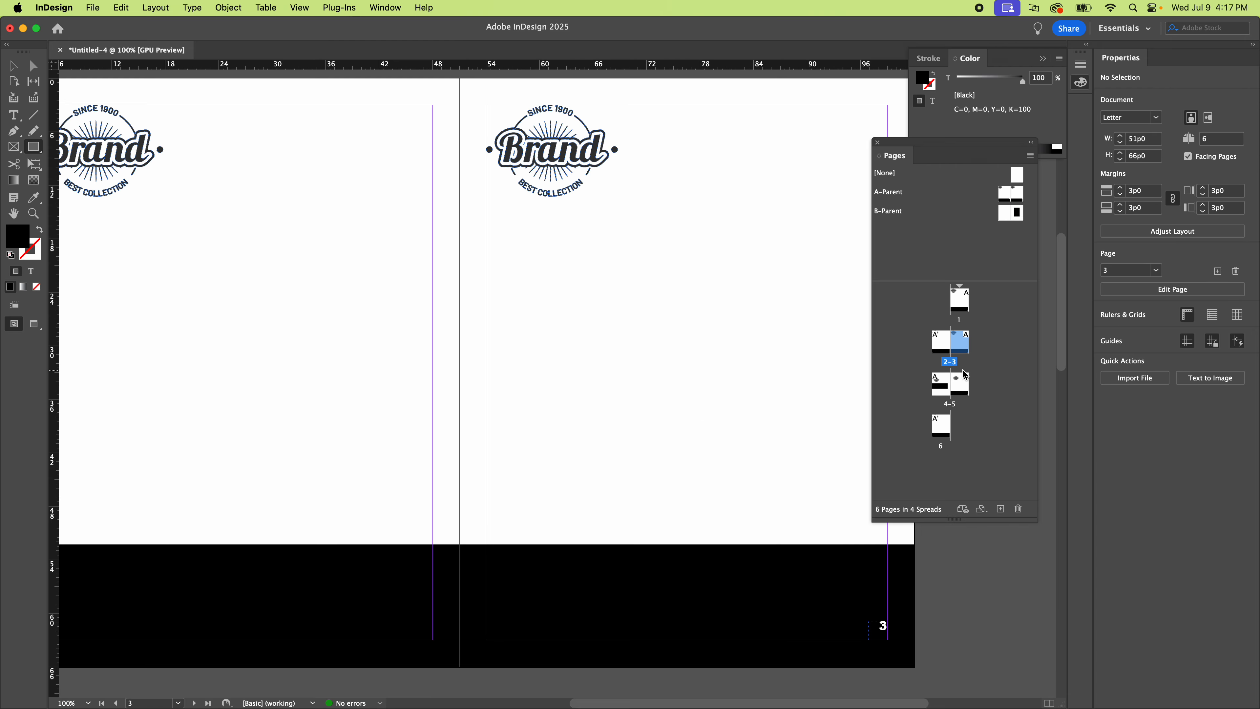
right_click(959, 343)
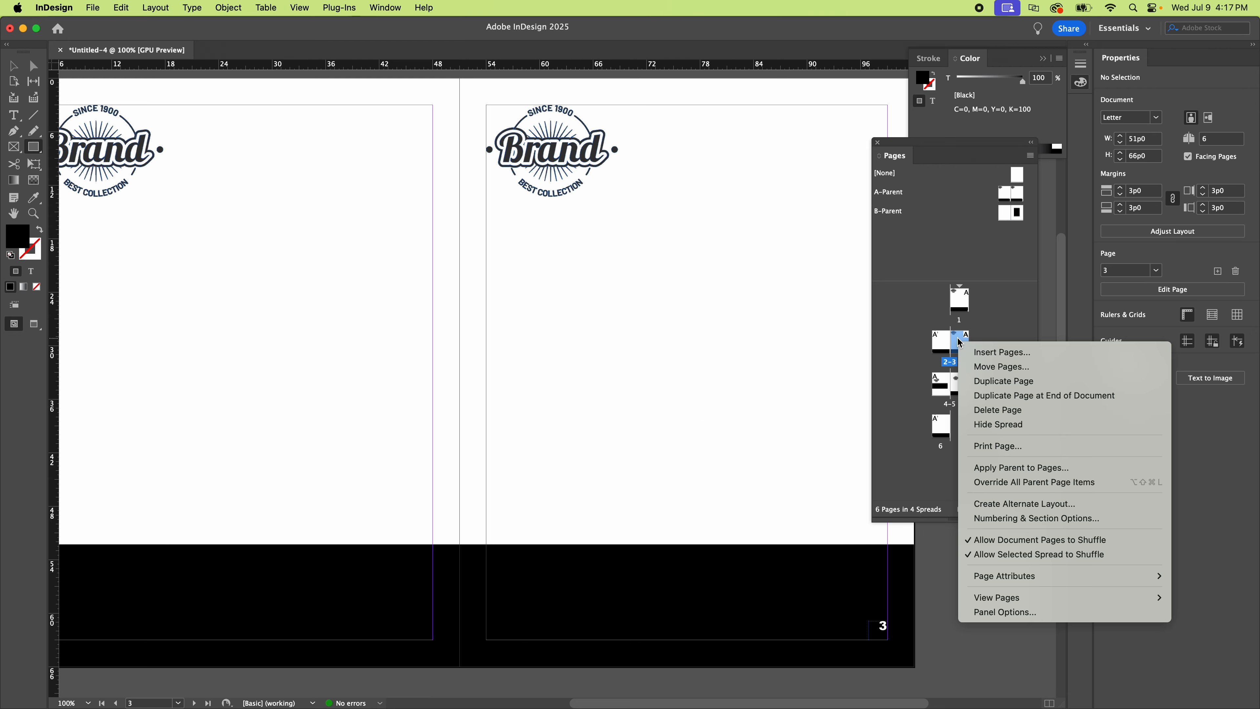
click(1051, 469)
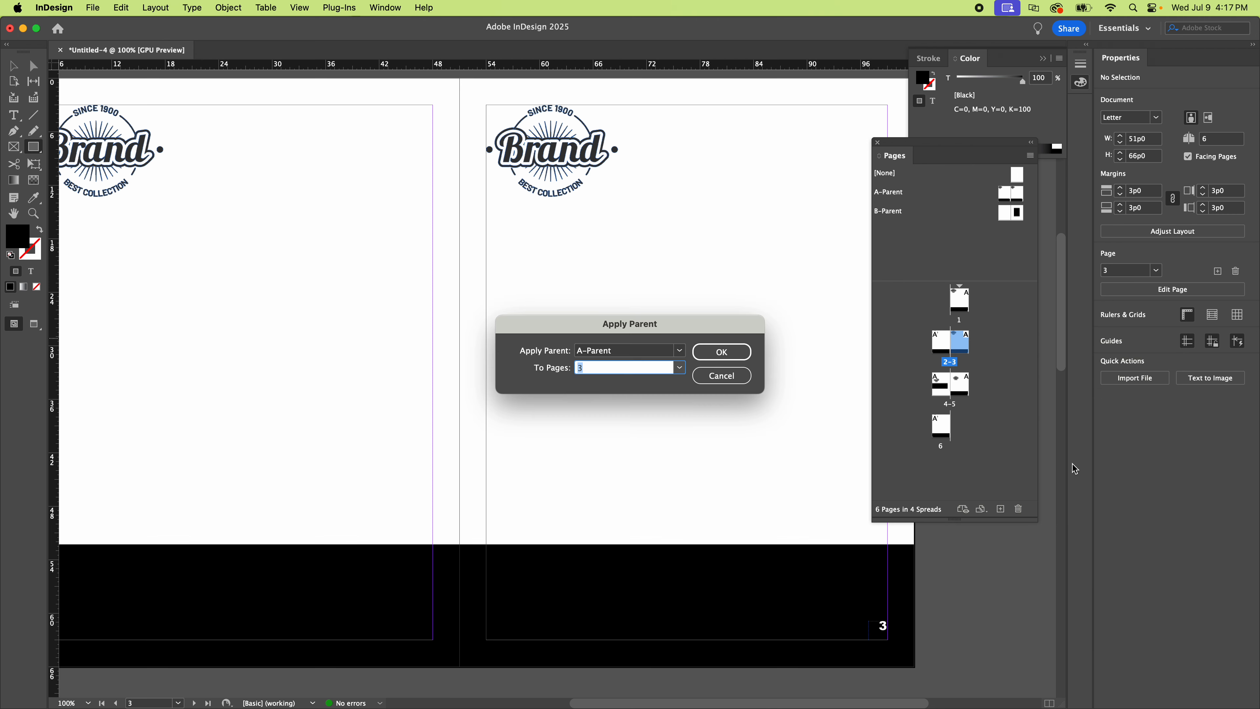
click(683, 353)
click(597, 391)
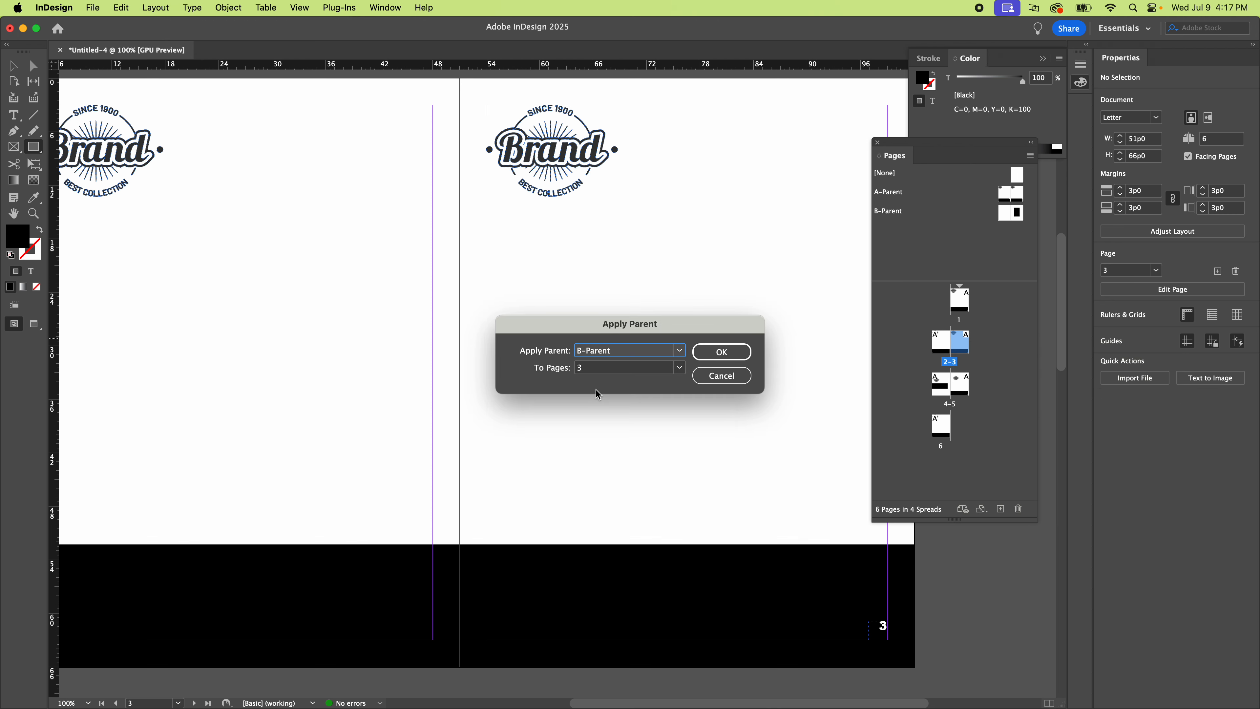
click(721, 352)
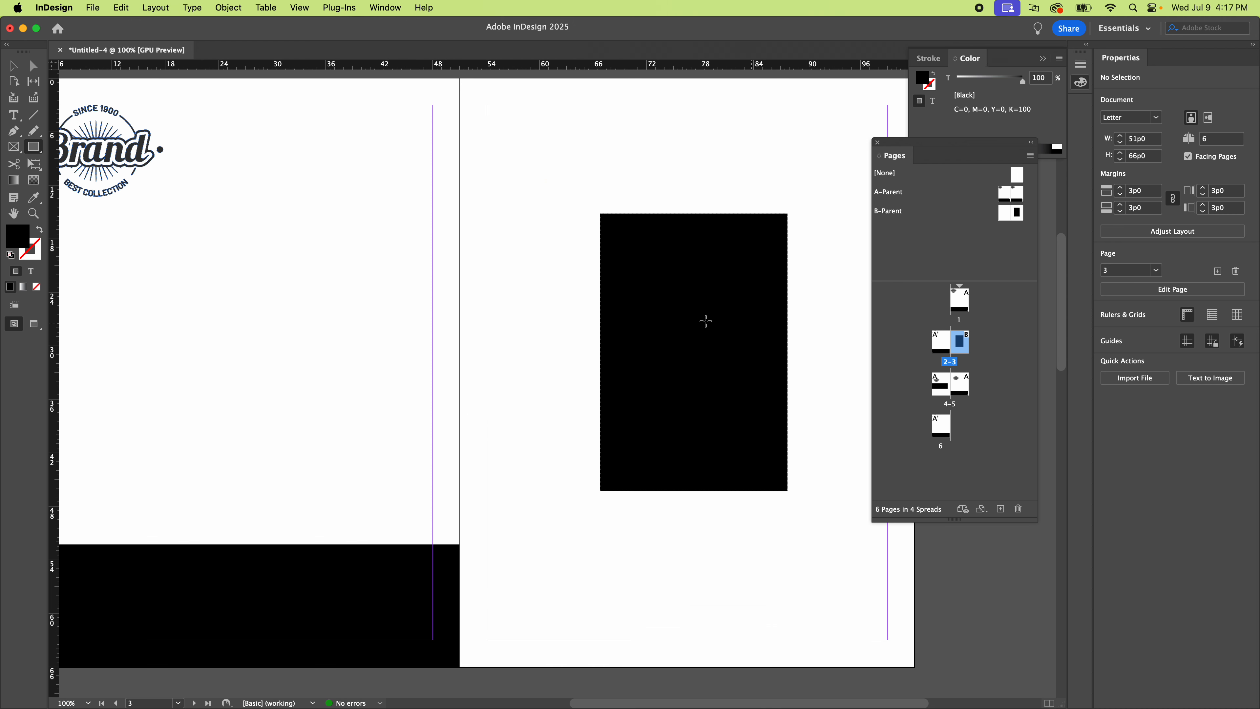
Step: Apply A-Parent to page 3 in place of B-Parent
click(1015, 213)
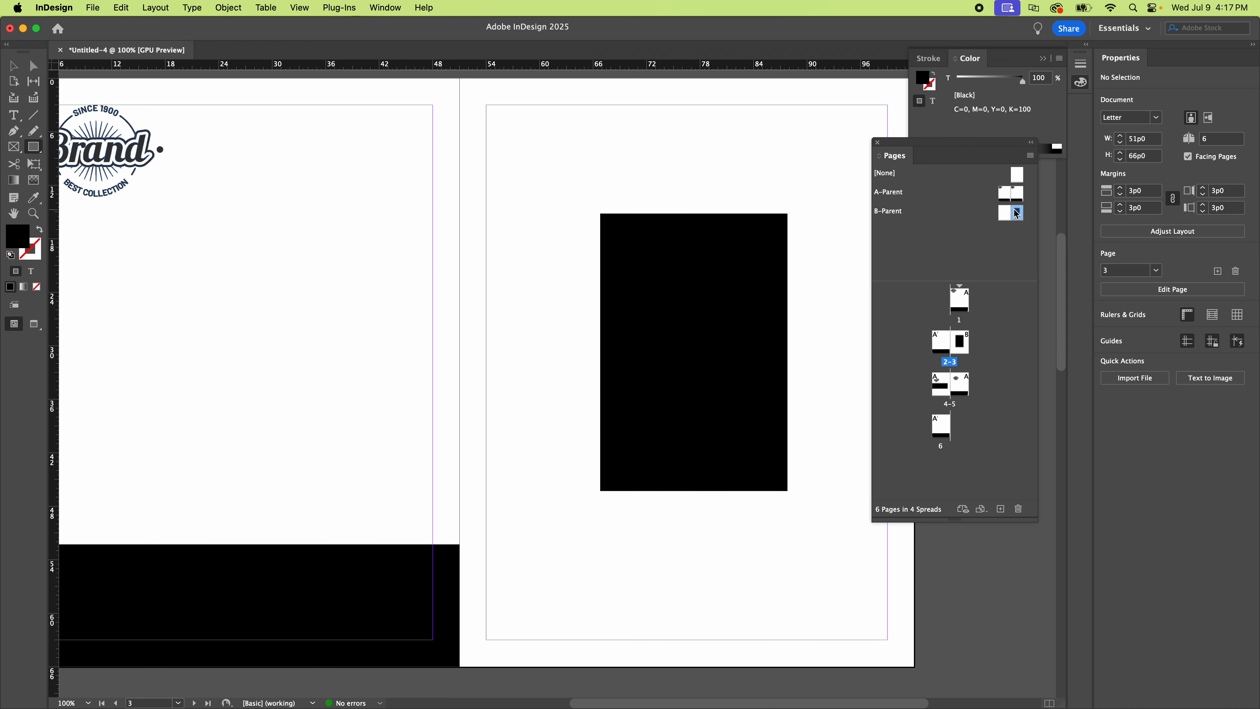
click(966, 388)
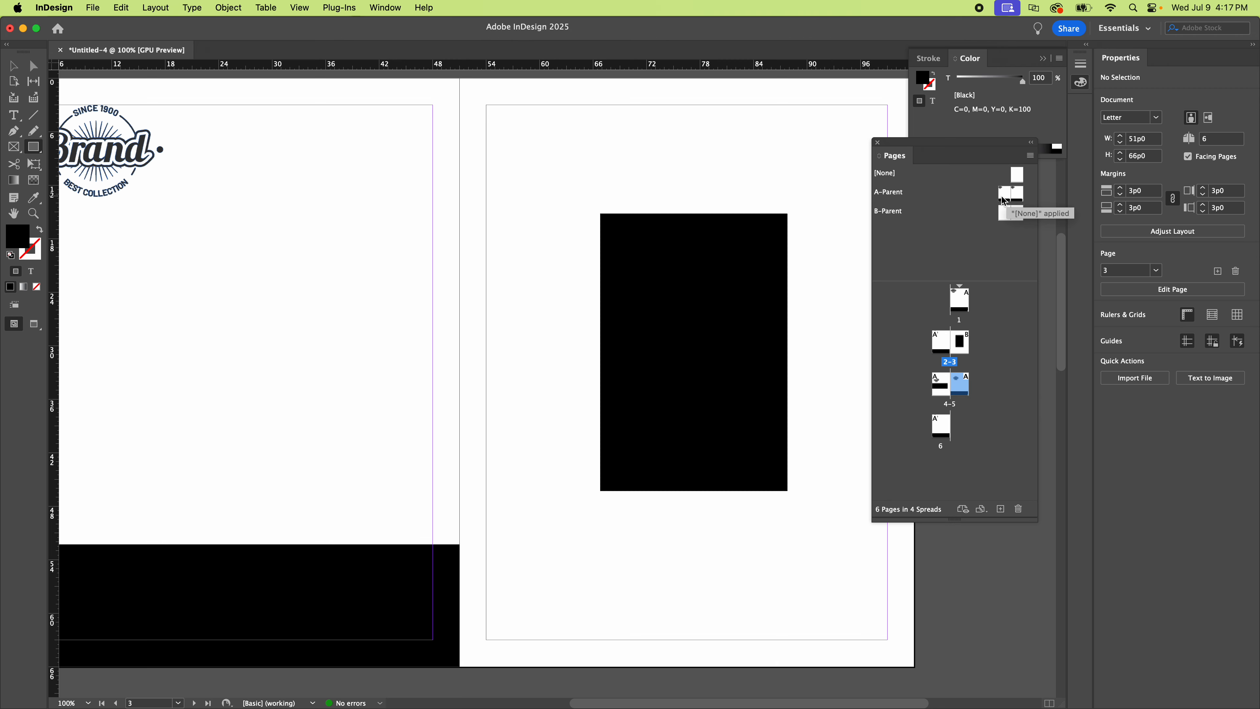
click(961, 342)
right_click(961, 343)
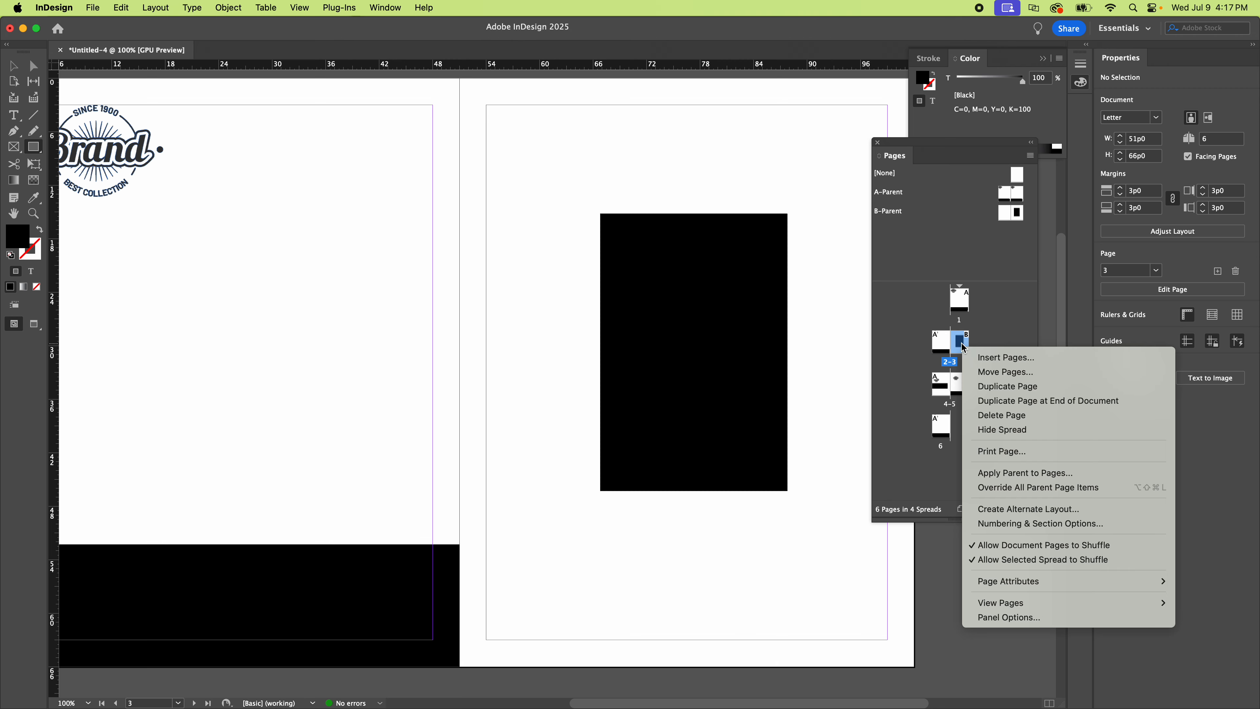
click(1049, 480)
click(683, 350)
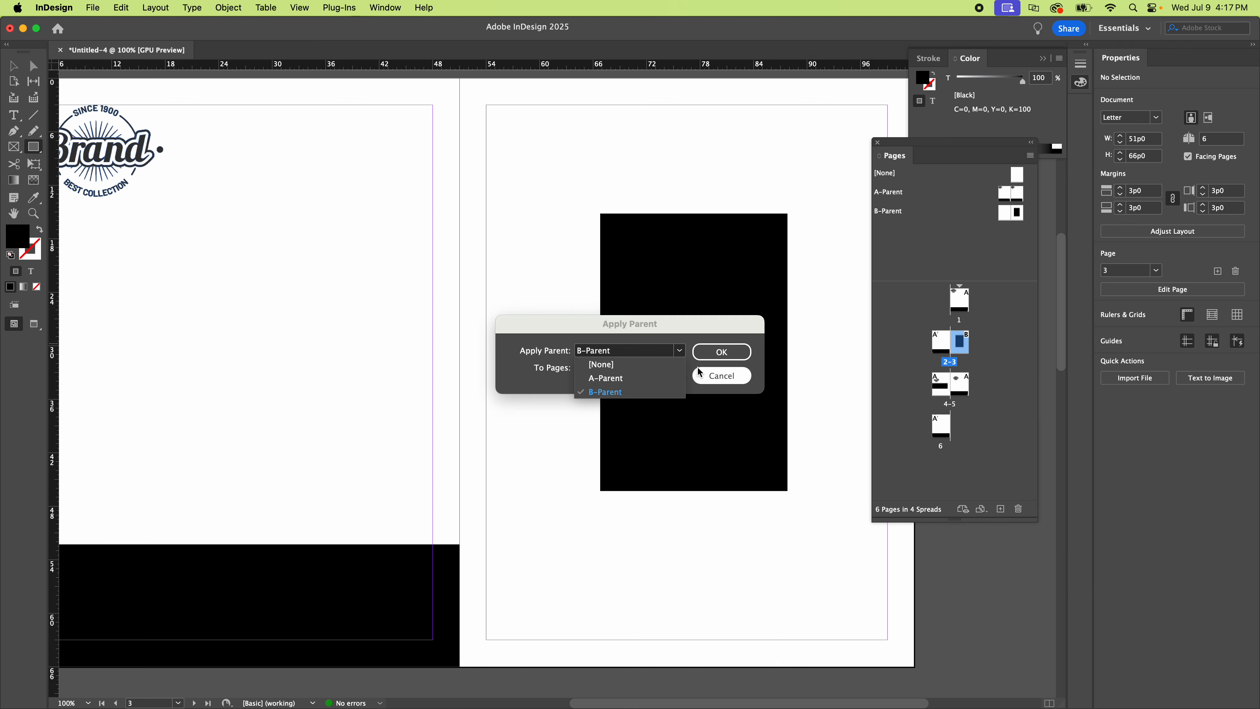
click(647, 380)
click(722, 352)
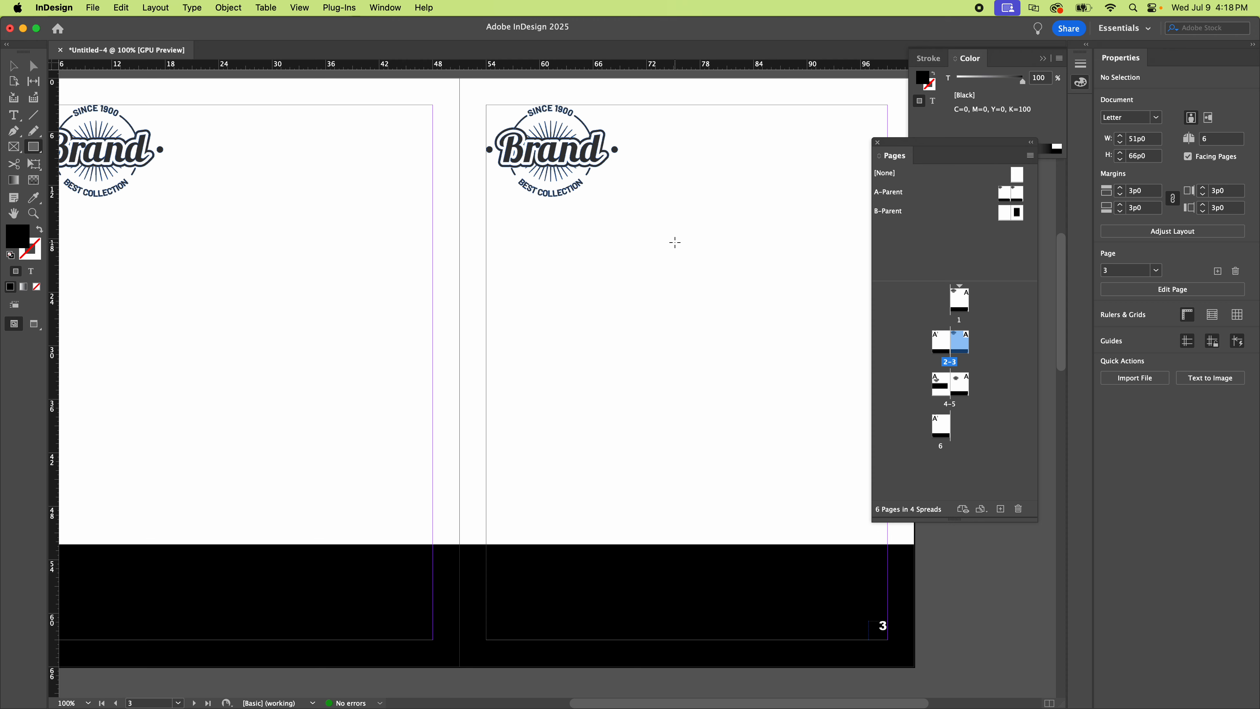
scroll(675, 242, right, 5)
scroll(675, 242, up, 1)
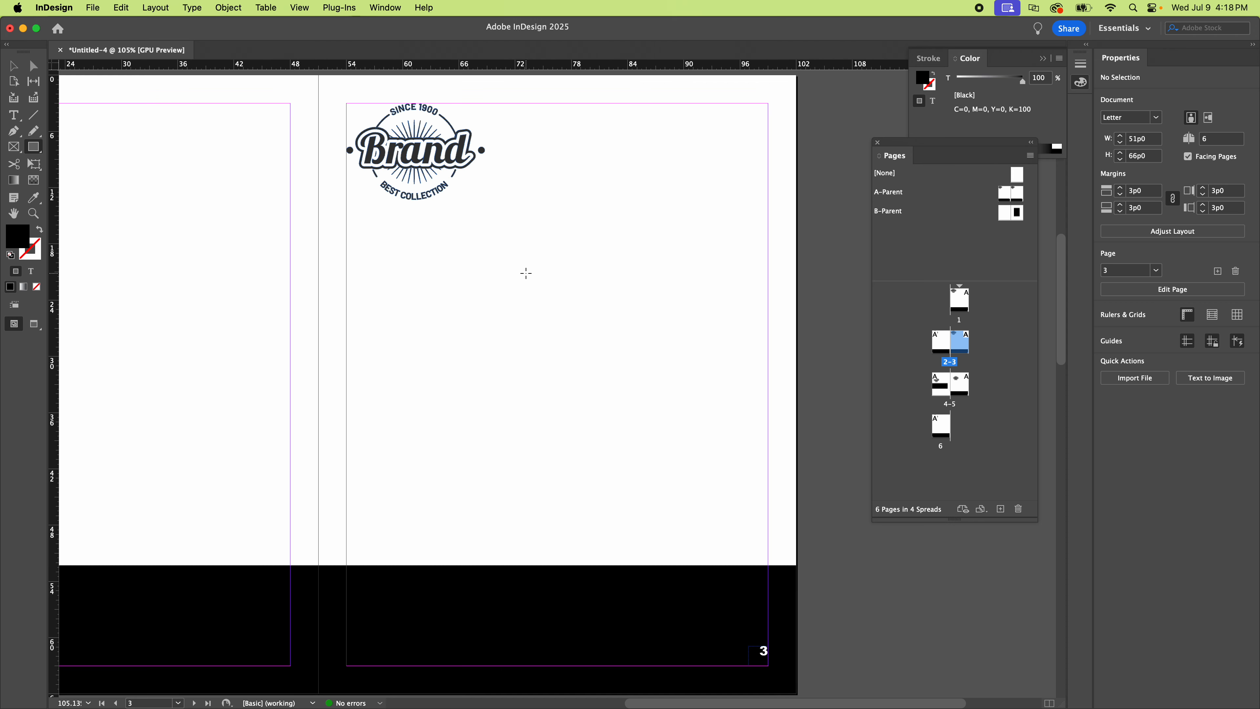
scroll(526, 273, left, 8)
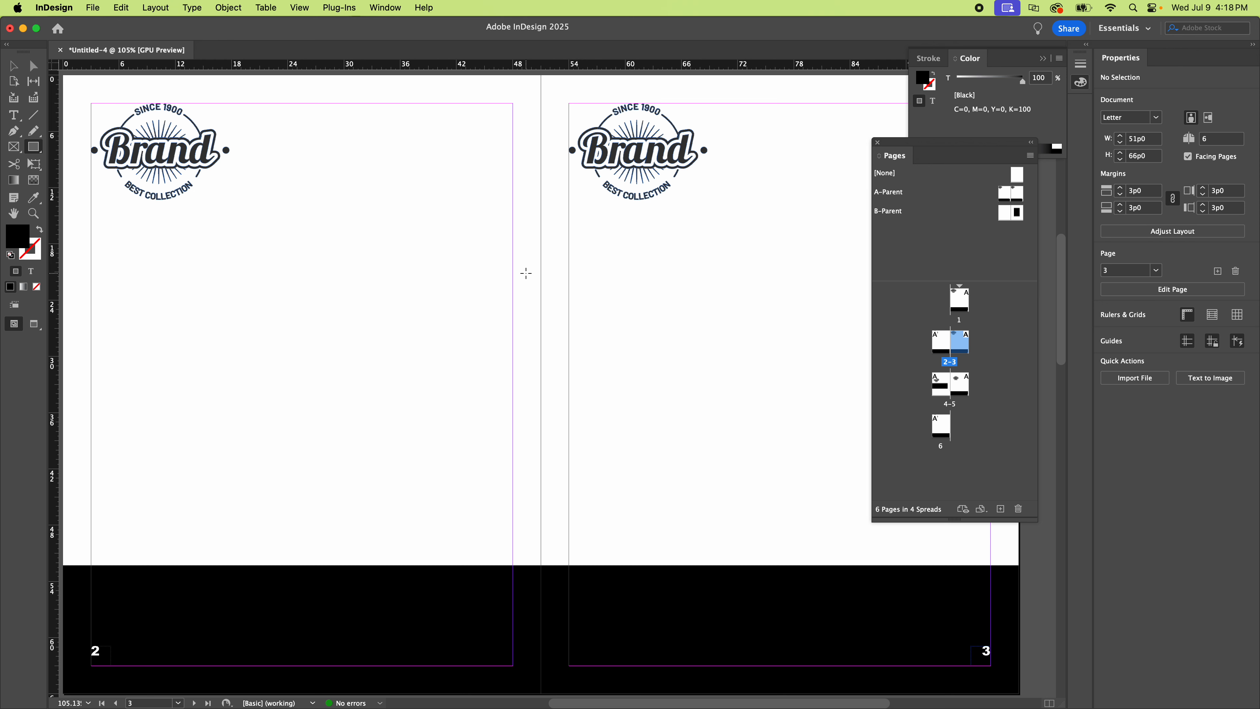